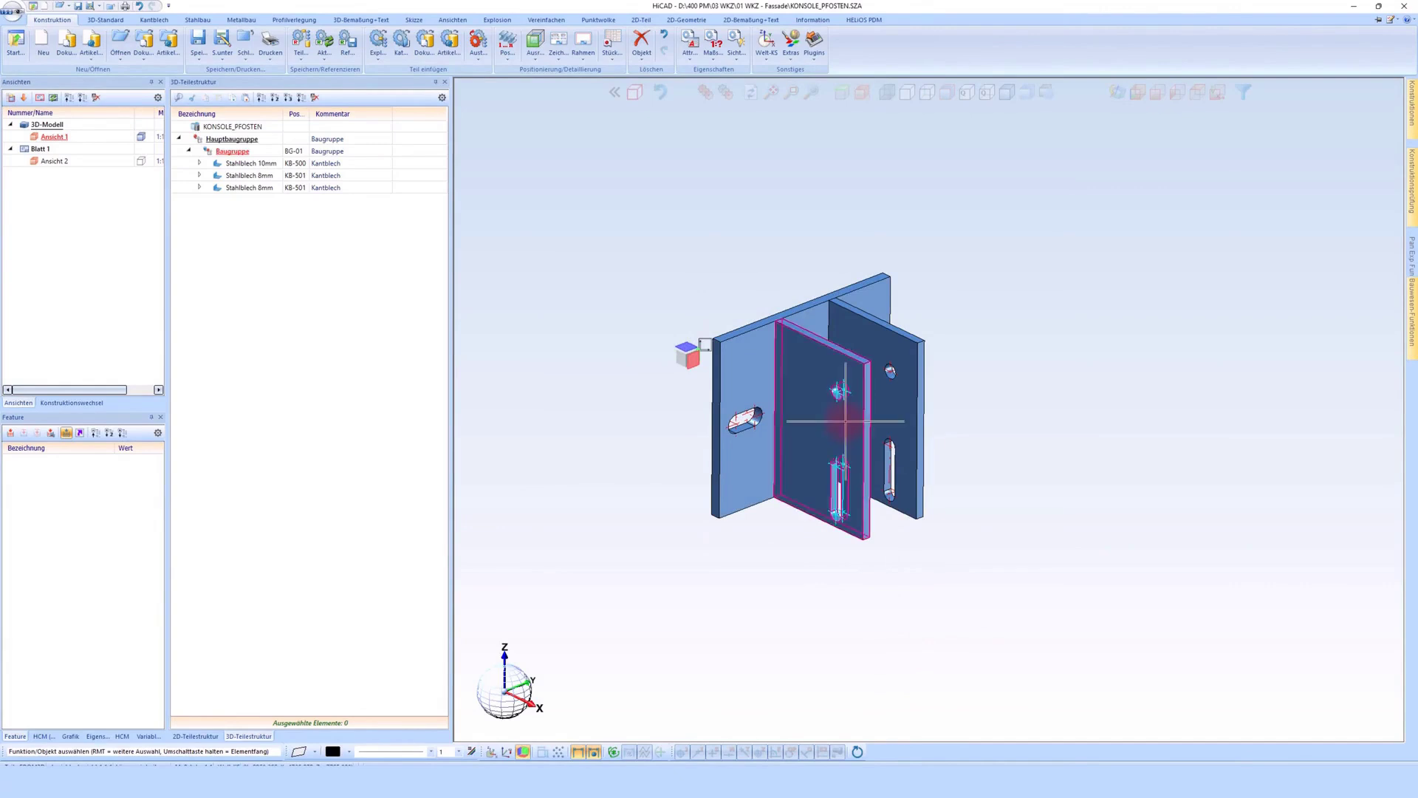
- Inspect the bracket assembly's structure, attributes and both Stahlblech 8mm plates, then reselect the whole assembly
{"action": "scroll", "coordinate": [854, 432], "scroll_direction": "up", "scroll_amount": 2}
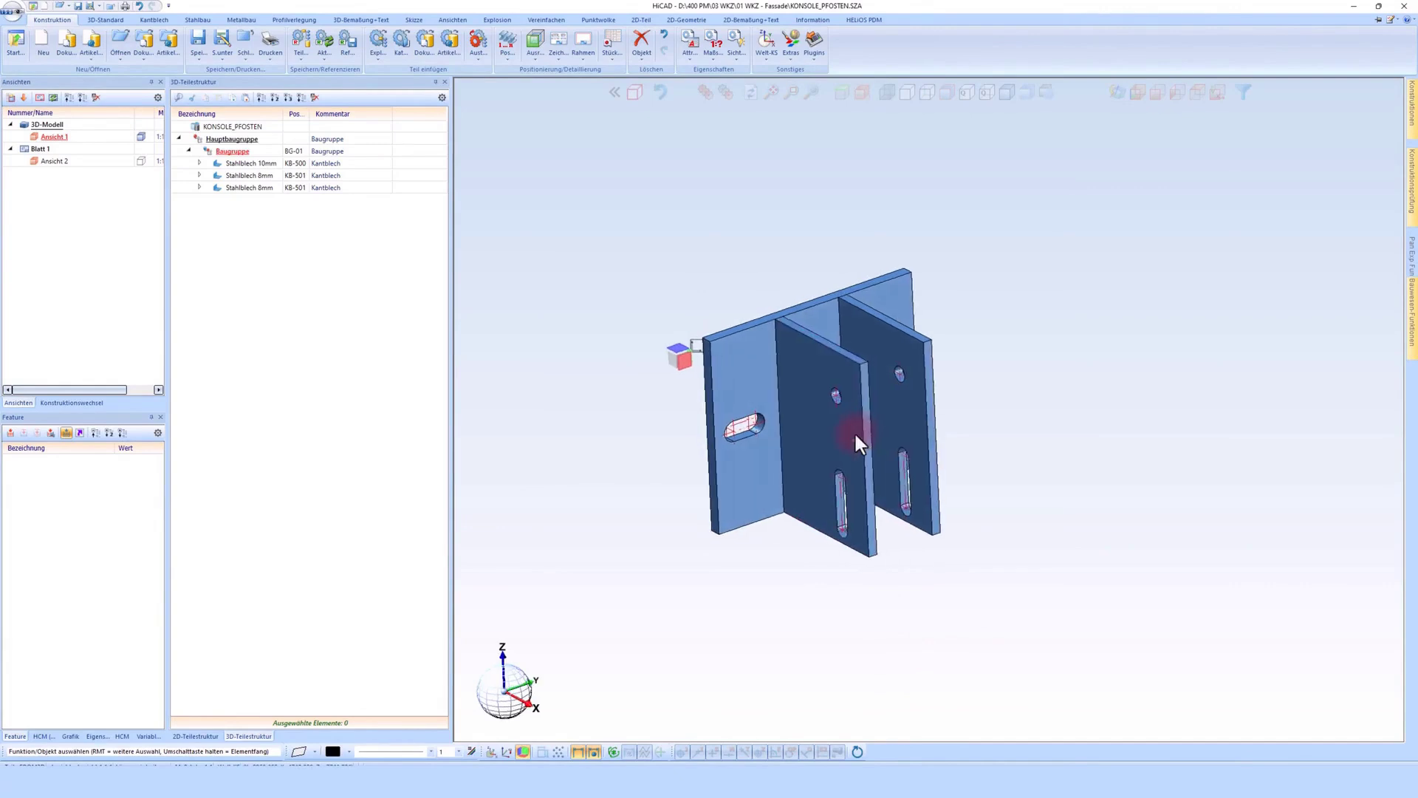
{"action": "scroll", "coordinate": [854, 432], "scroll_direction": "up", "scroll_amount": 2}
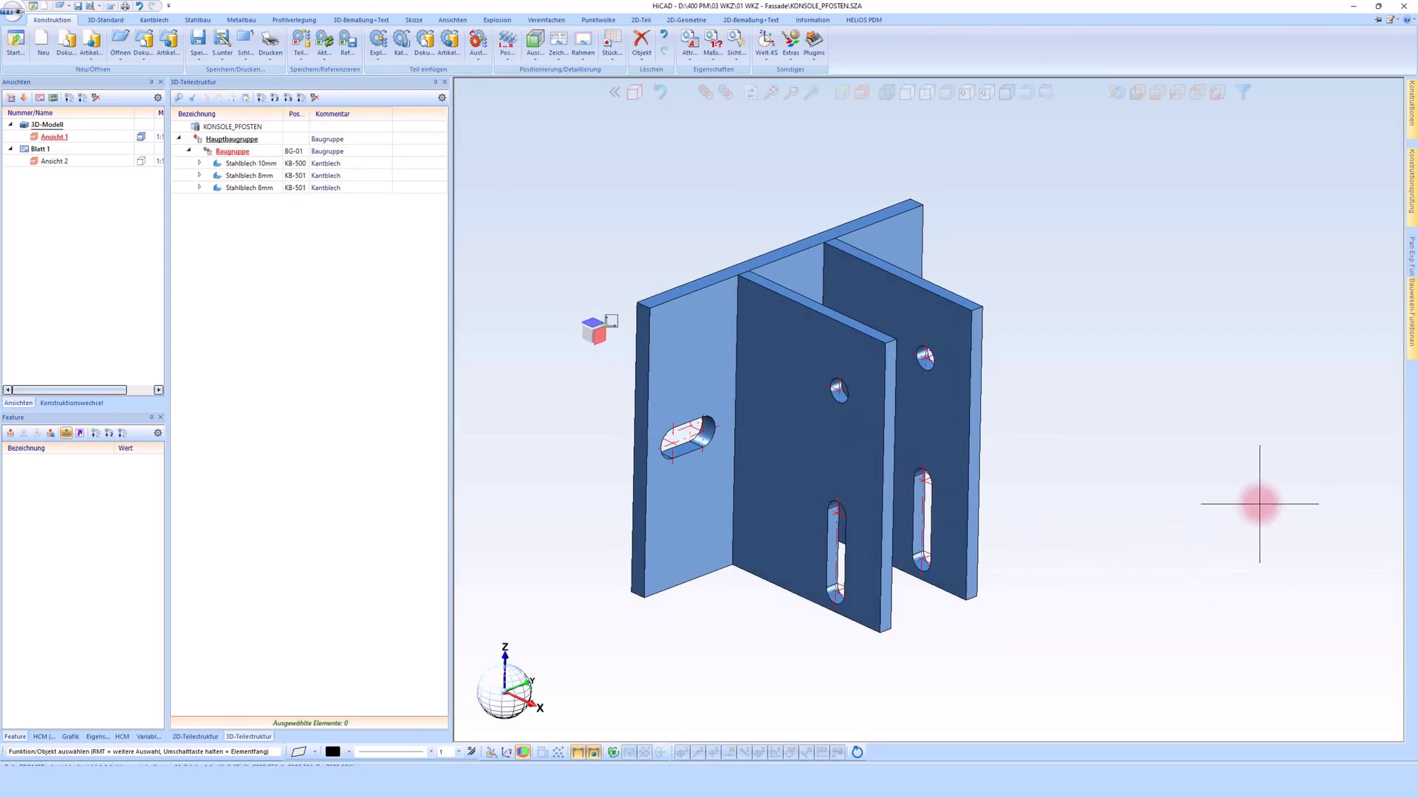
{"action": "scroll", "coordinate": [1260, 504], "scroll_direction": "down", "scroll_amount": 1}
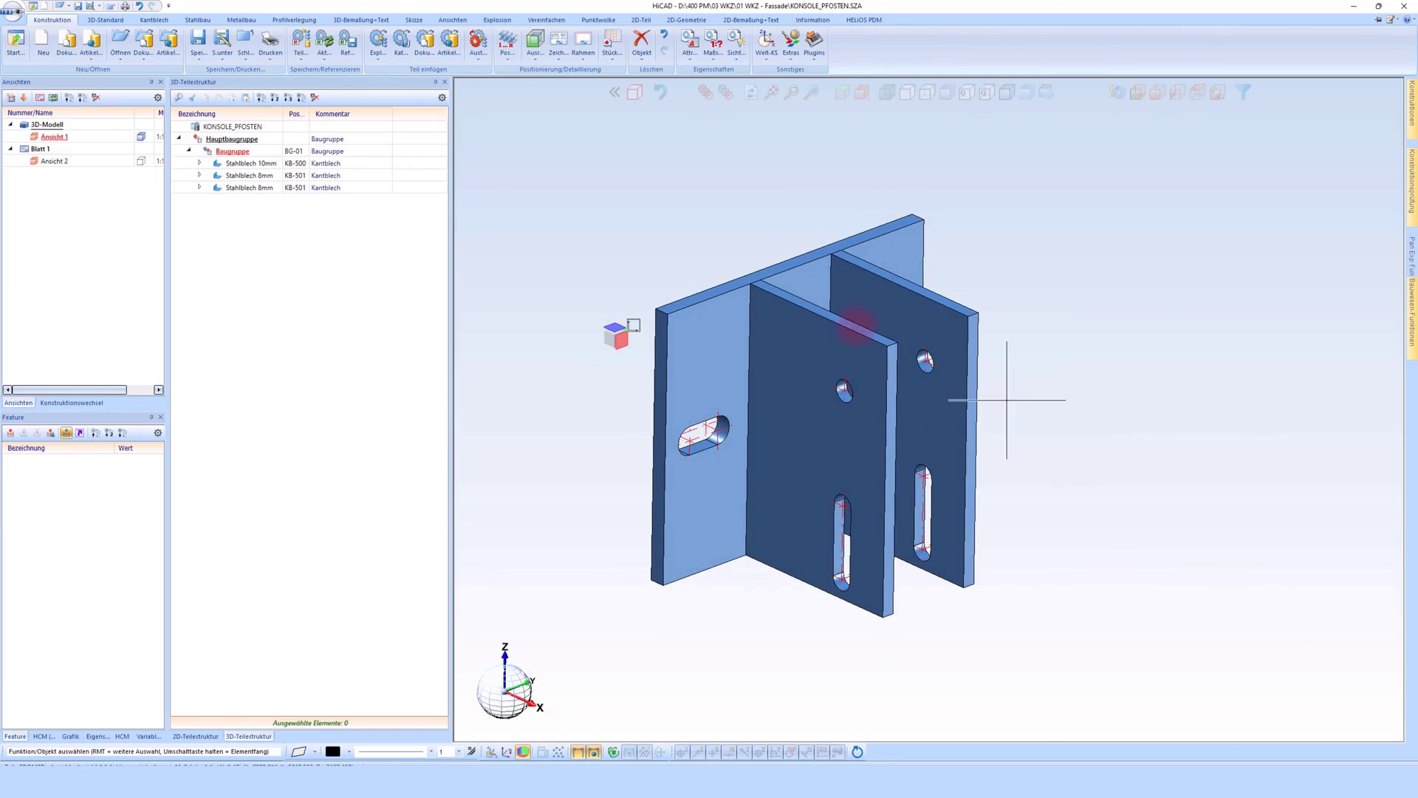
{"action": "left_click_drag", "start_coordinate": [285, 116], "coordinate": [326, 118]}
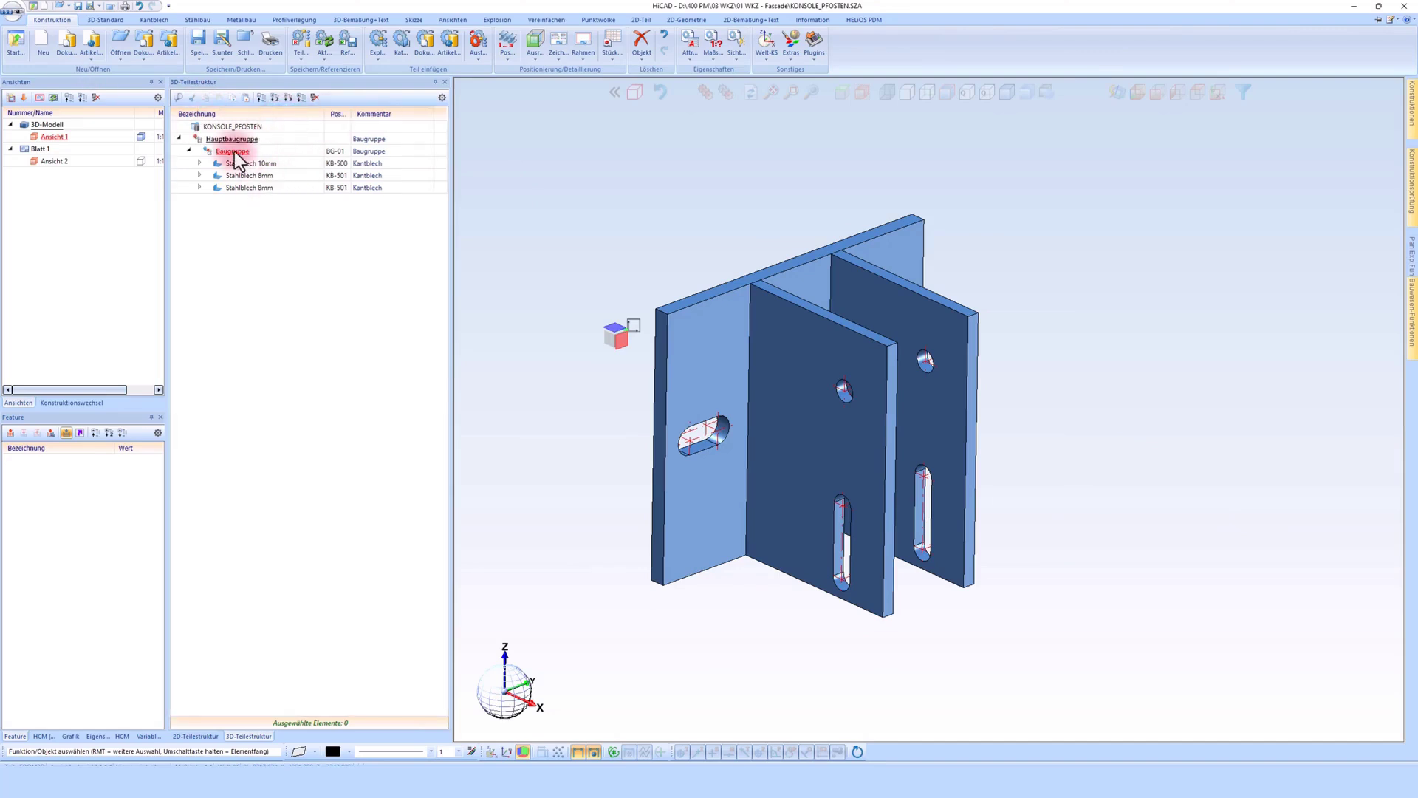
{"action": "left_click", "coordinate": [233, 151]}
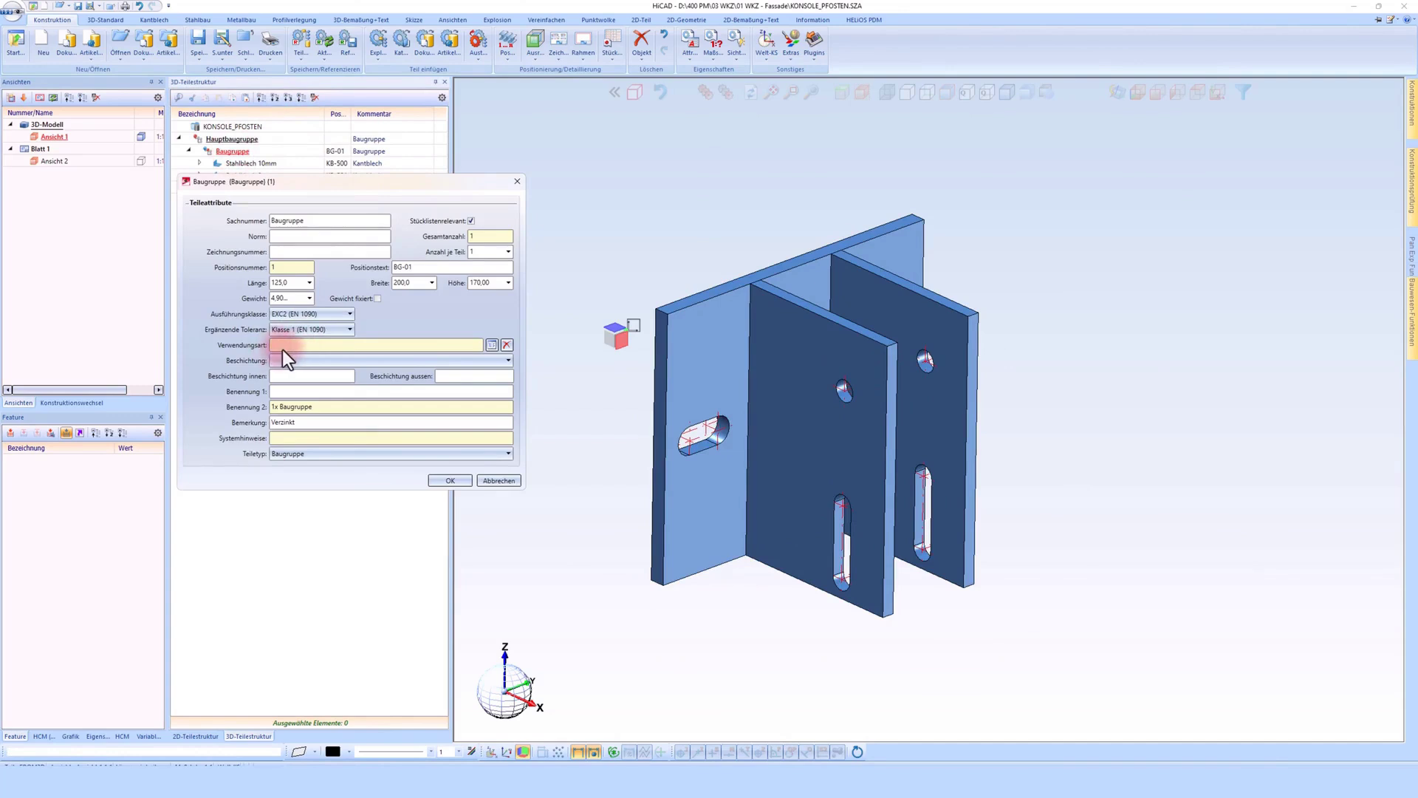
{"action": "left_click", "coordinate": [487, 481]}
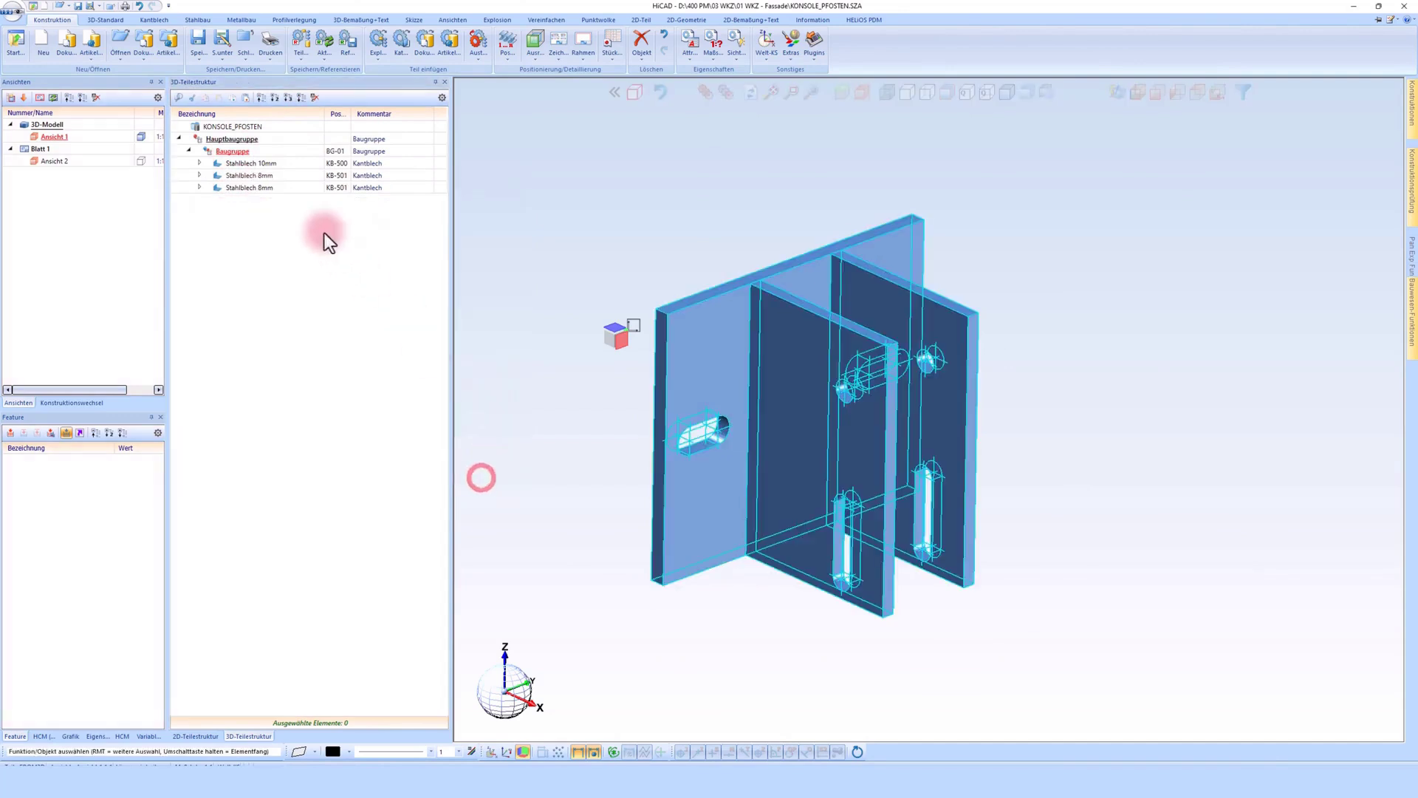
{"action": "left_click", "coordinate": [250, 176]}
{"action": "left_click", "coordinate": [249, 188]}
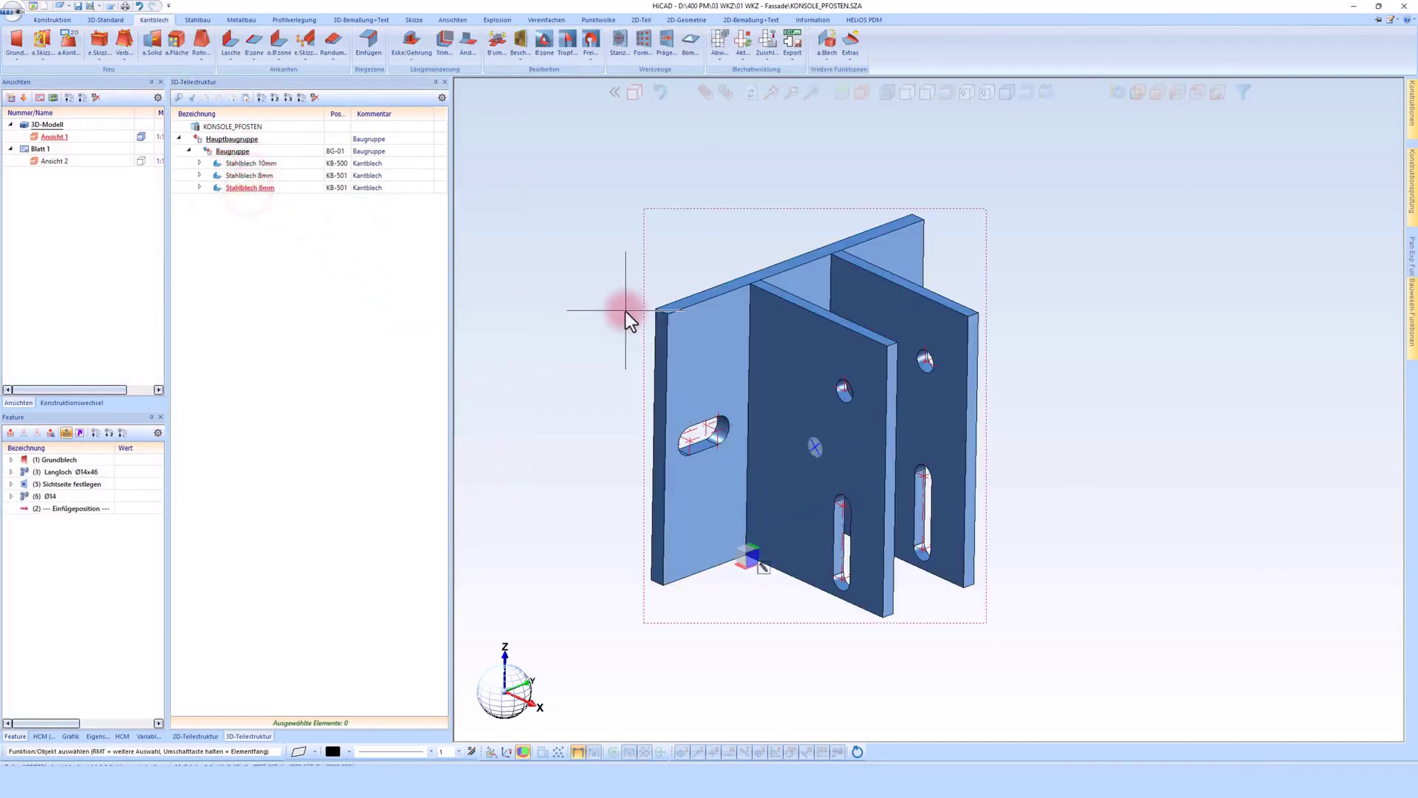
{"action": "left_click", "coordinate": [232, 151]}
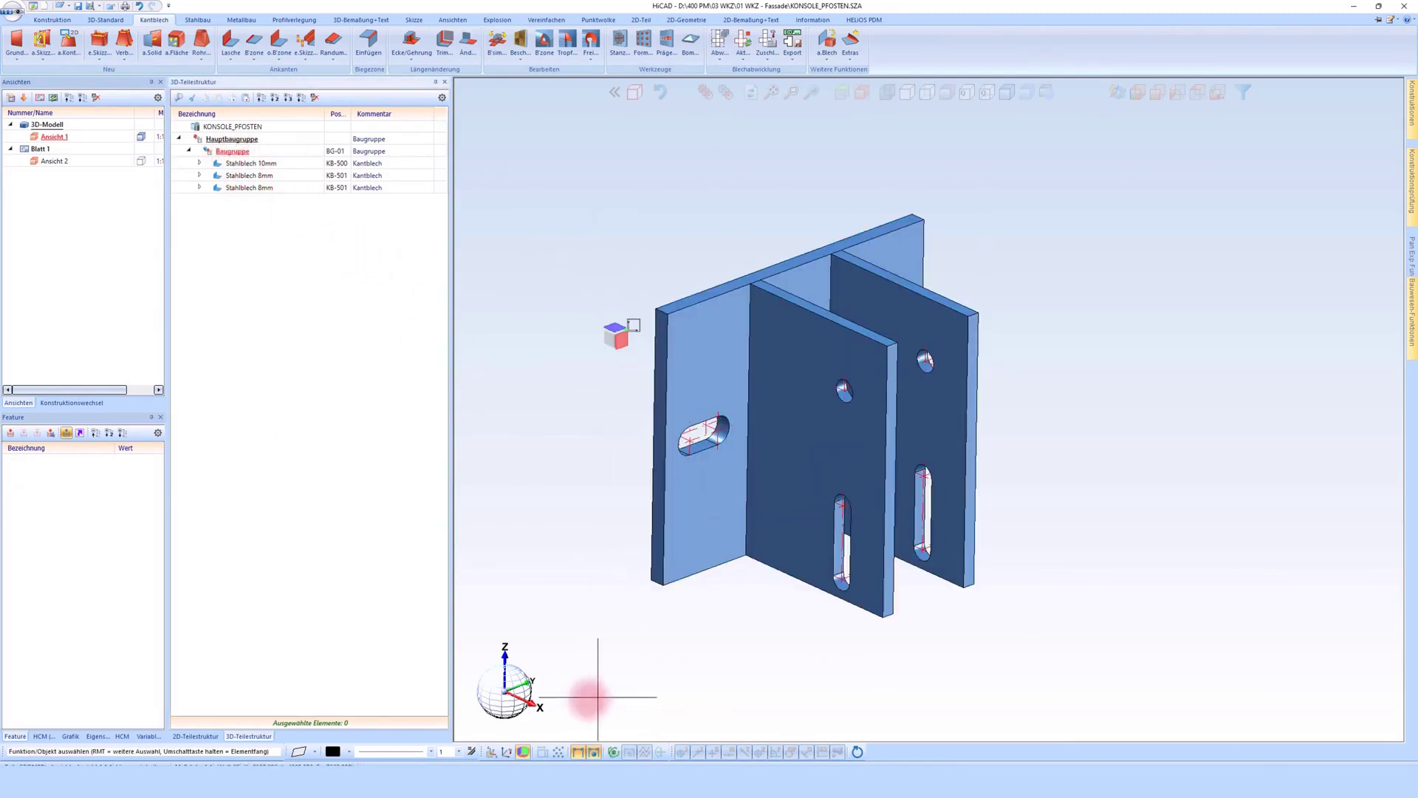
{"action": "left_click", "coordinate": [523, 751]}
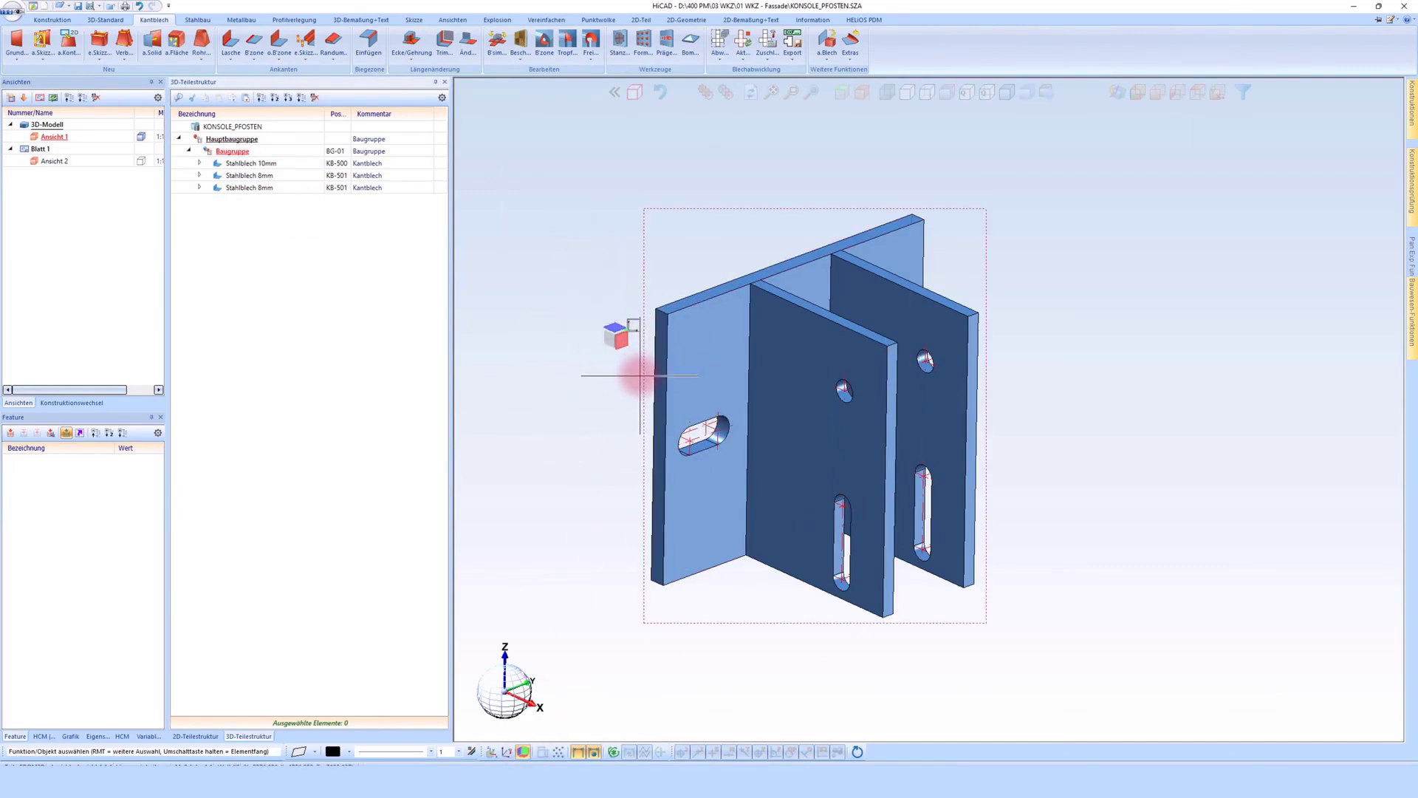
- Derive drawing sheet Blatt 2 with axonometric, top and front views, check it, and return to Ansicht 1
{"action": "left_click", "coordinate": [52, 20]}
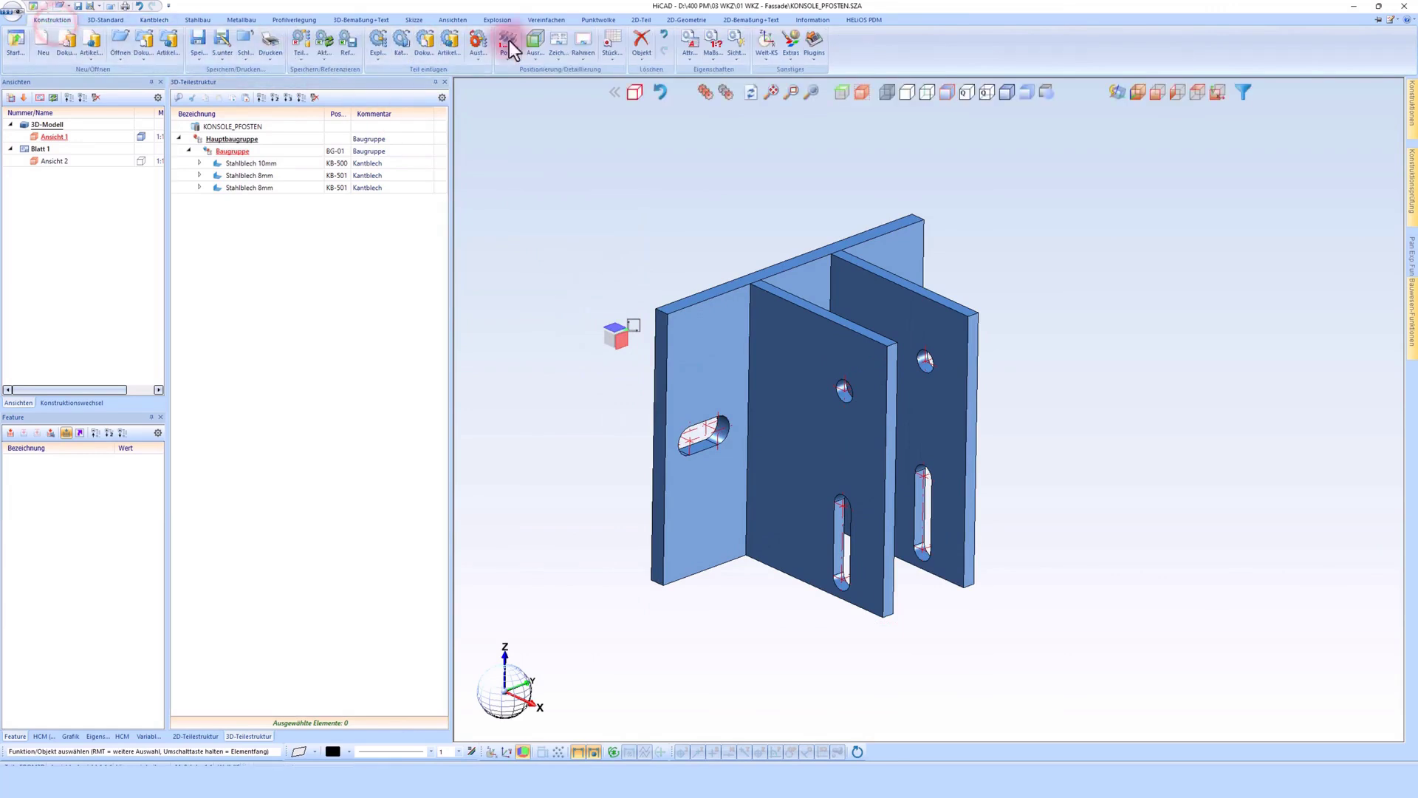
{"action": "left_click", "coordinate": [559, 43]}
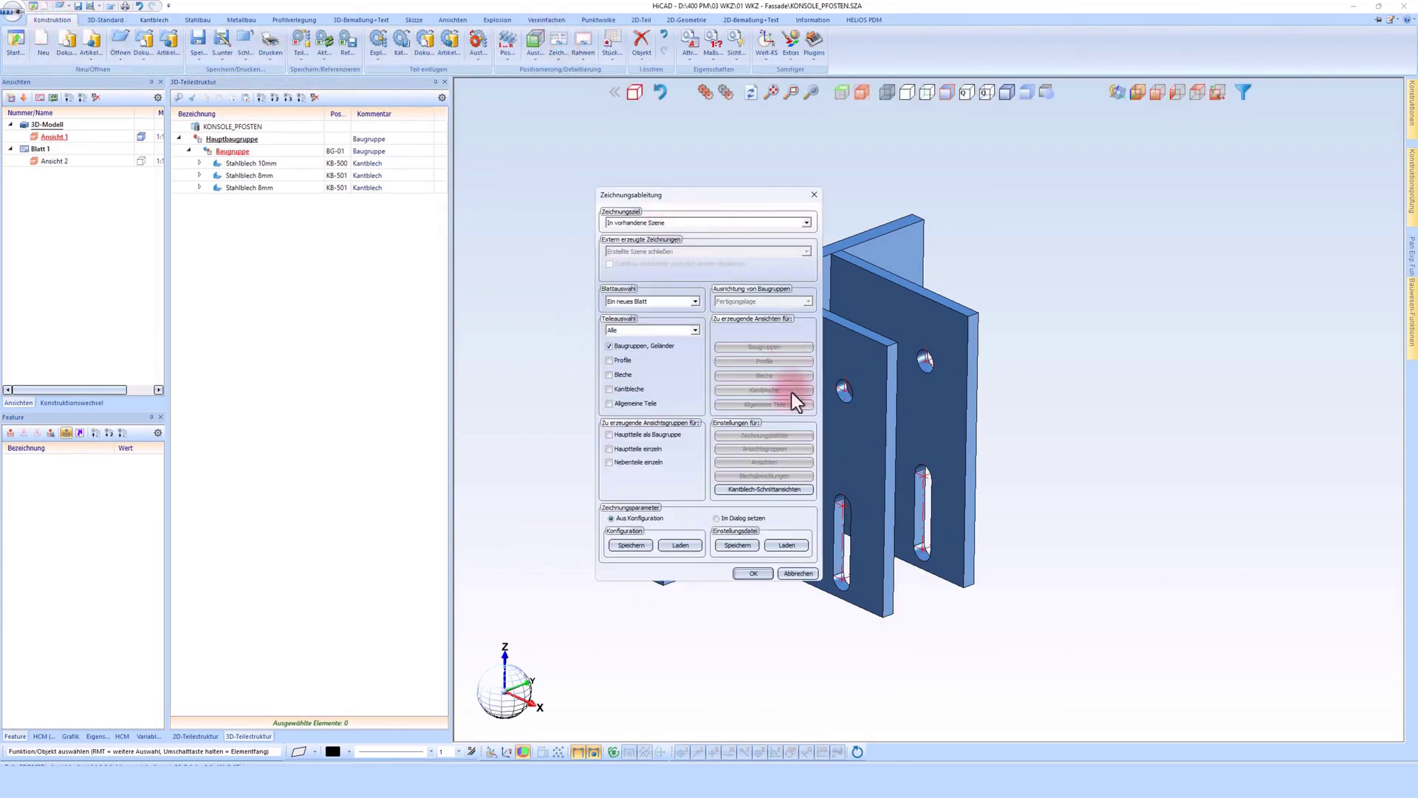
{"action": "left_click", "coordinate": [753, 574]}
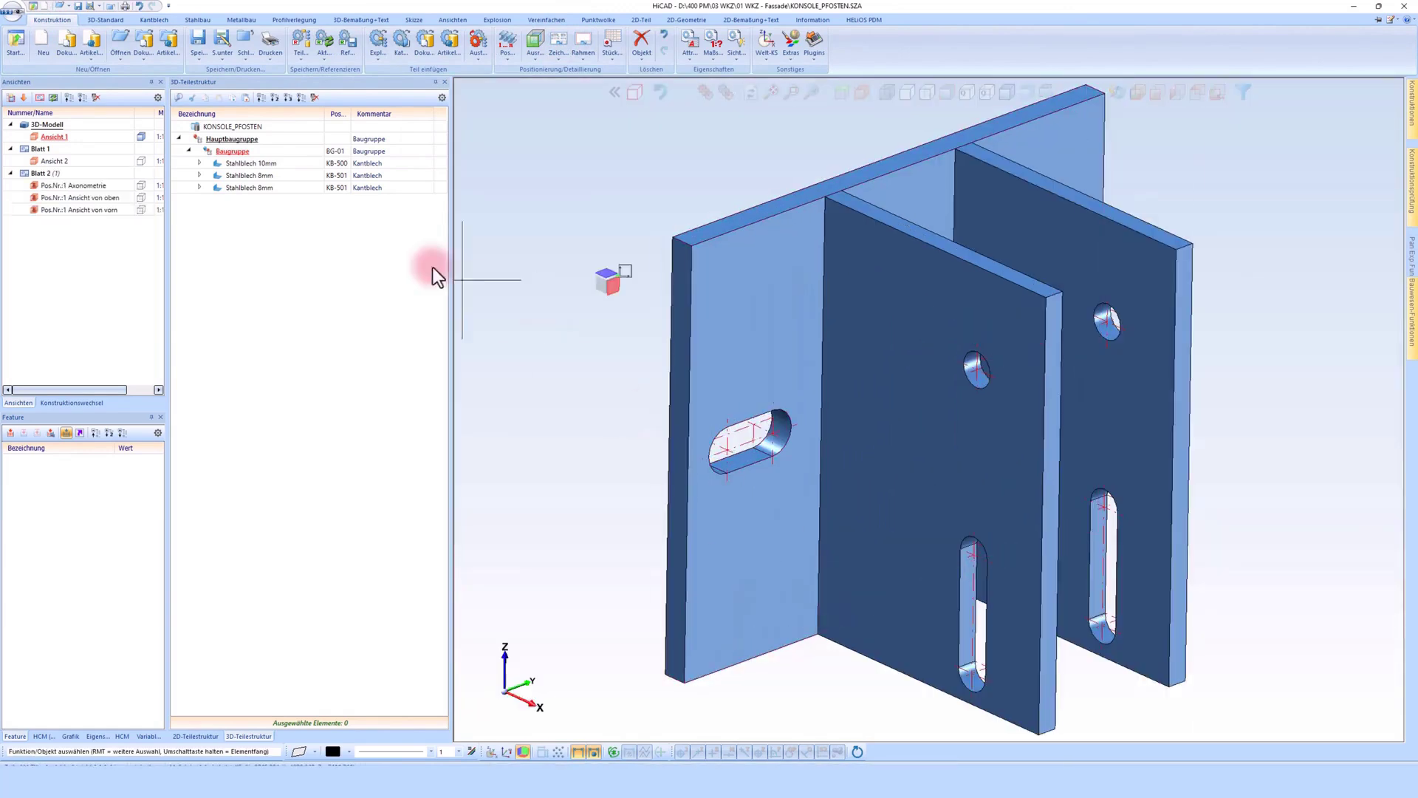
{"action": "double_click", "coordinate": [91, 198]}
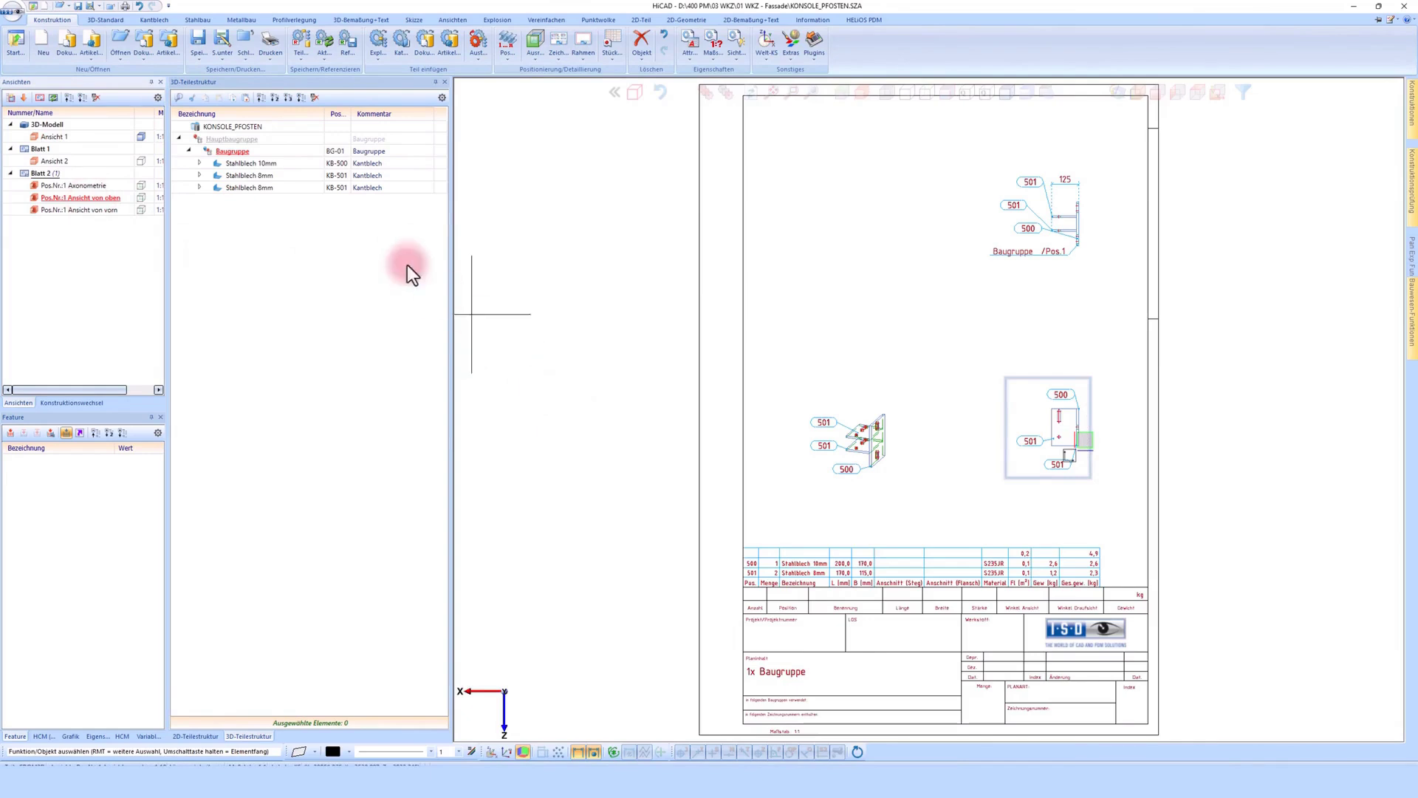
{"action": "double_click", "coordinate": [58, 140]}
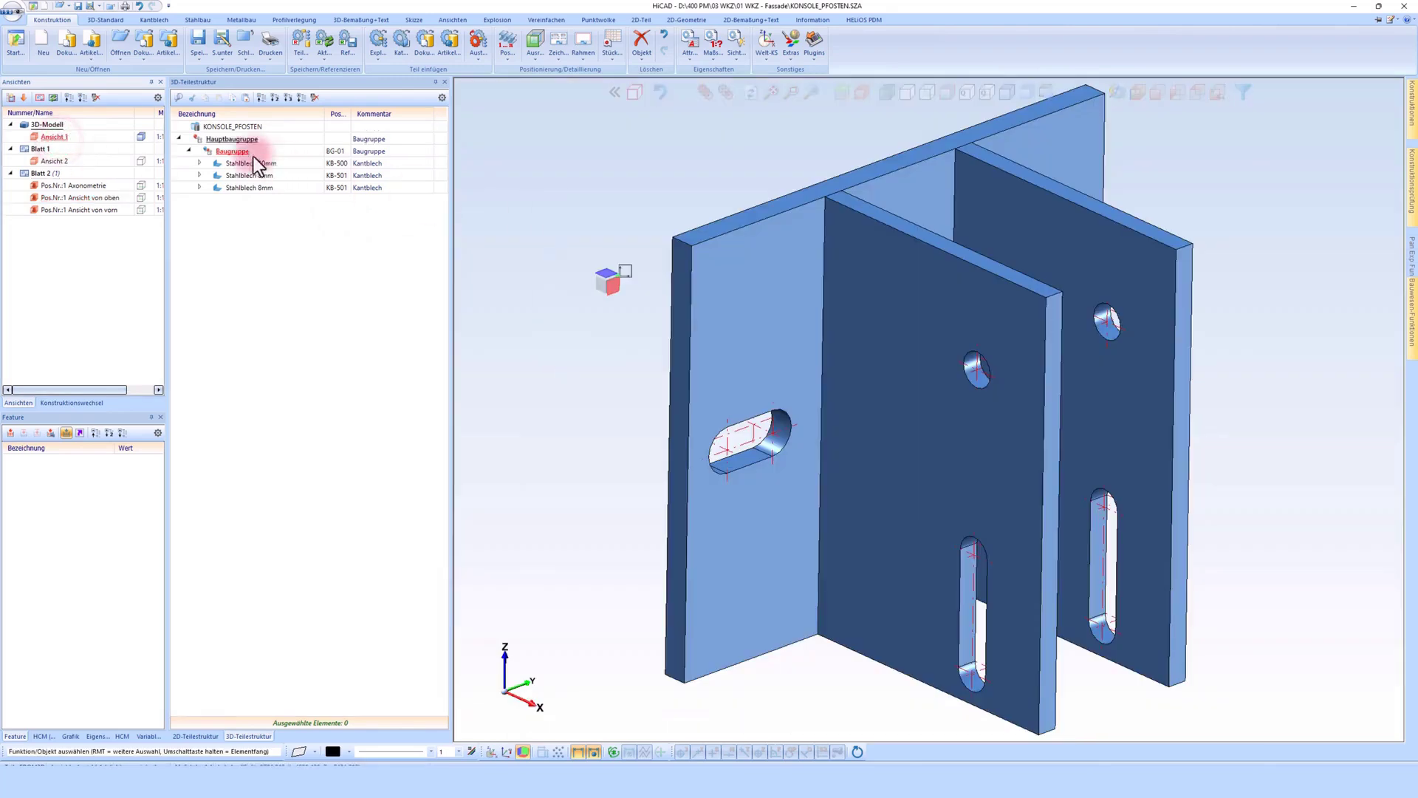
- Copy the bracket assembly with Wiederholen, offset 200 mm along the top plate's edge
{"action": "right_click", "coordinate": [228, 153]}
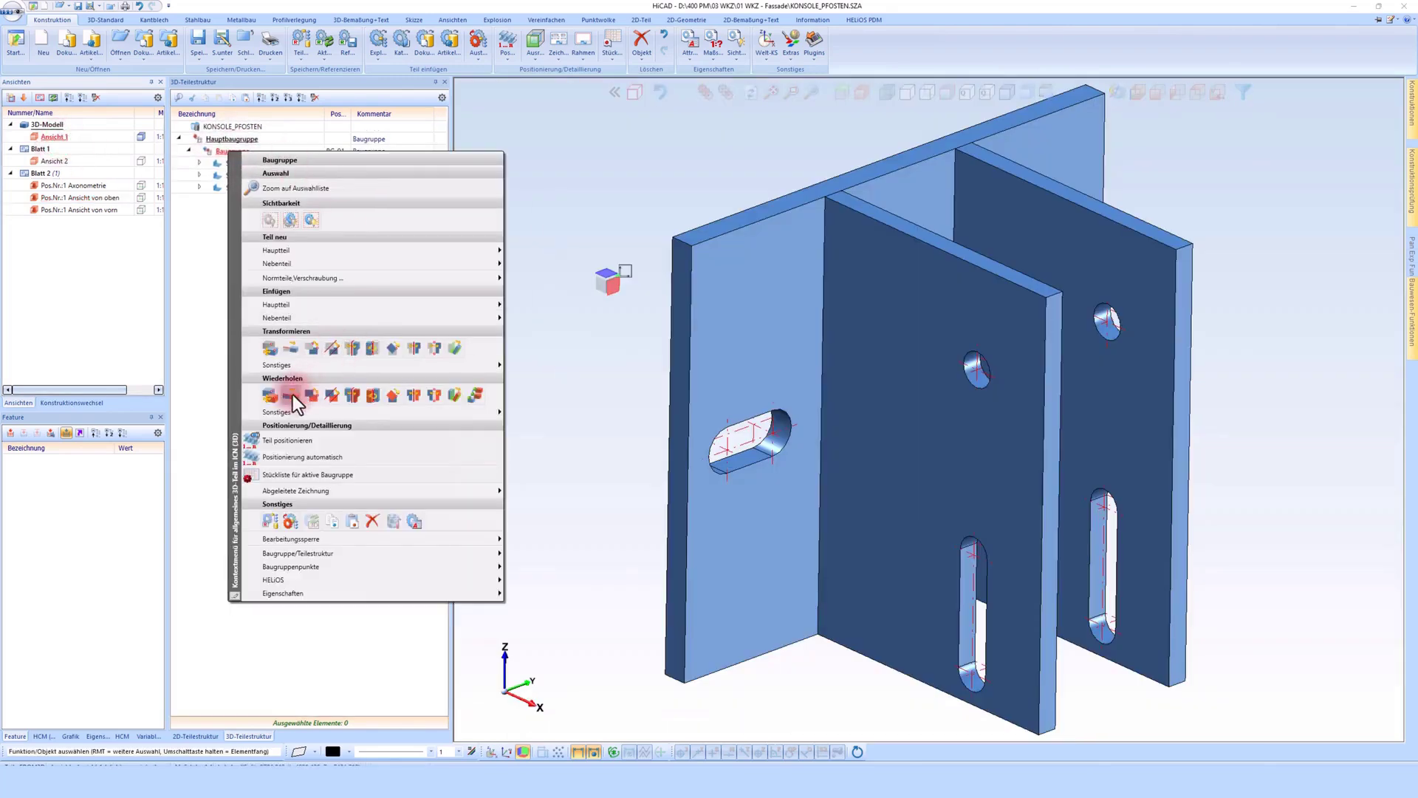
{"action": "left_click", "coordinate": [292, 394]}
{"action": "left_click", "coordinate": [404, 466]}
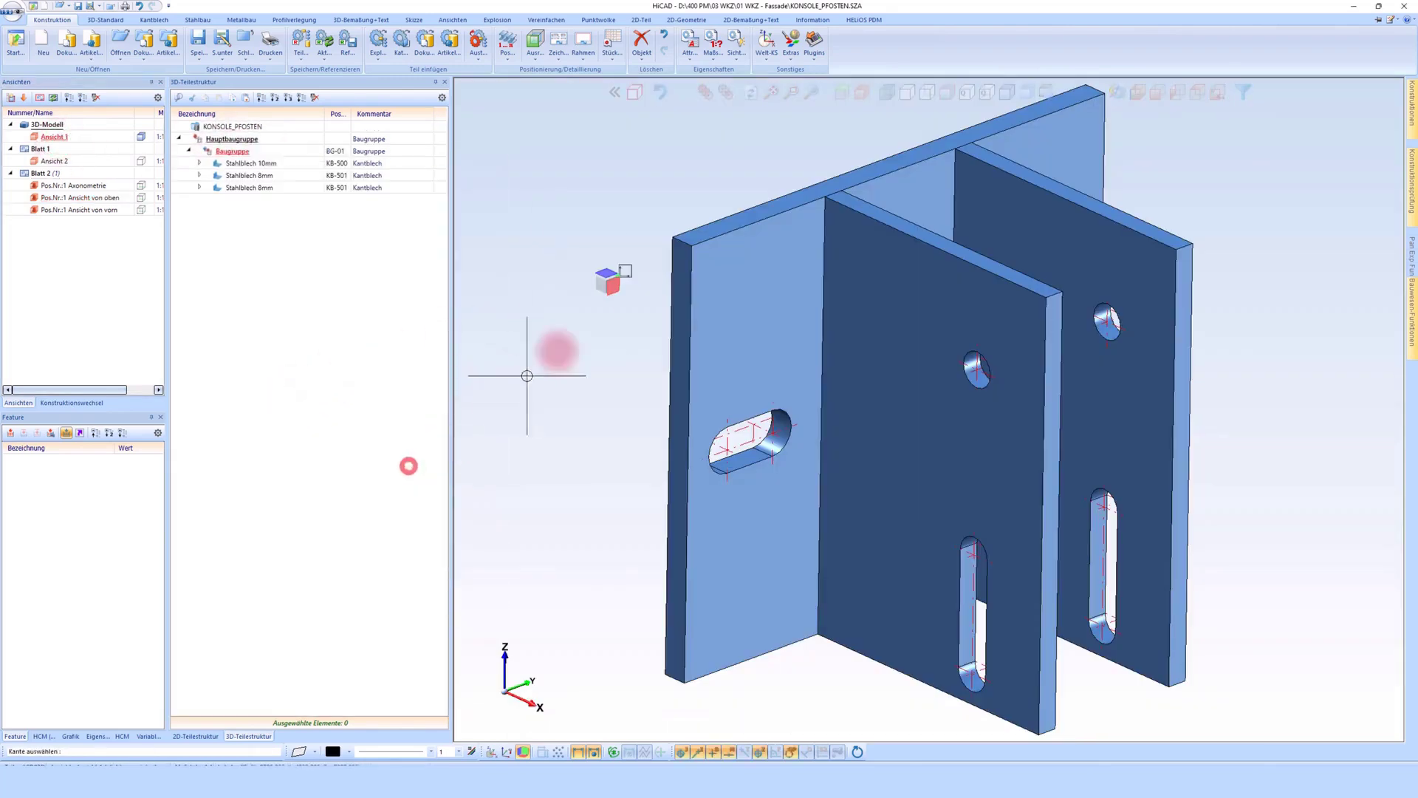
{"action": "left_click", "coordinate": [702, 241]}
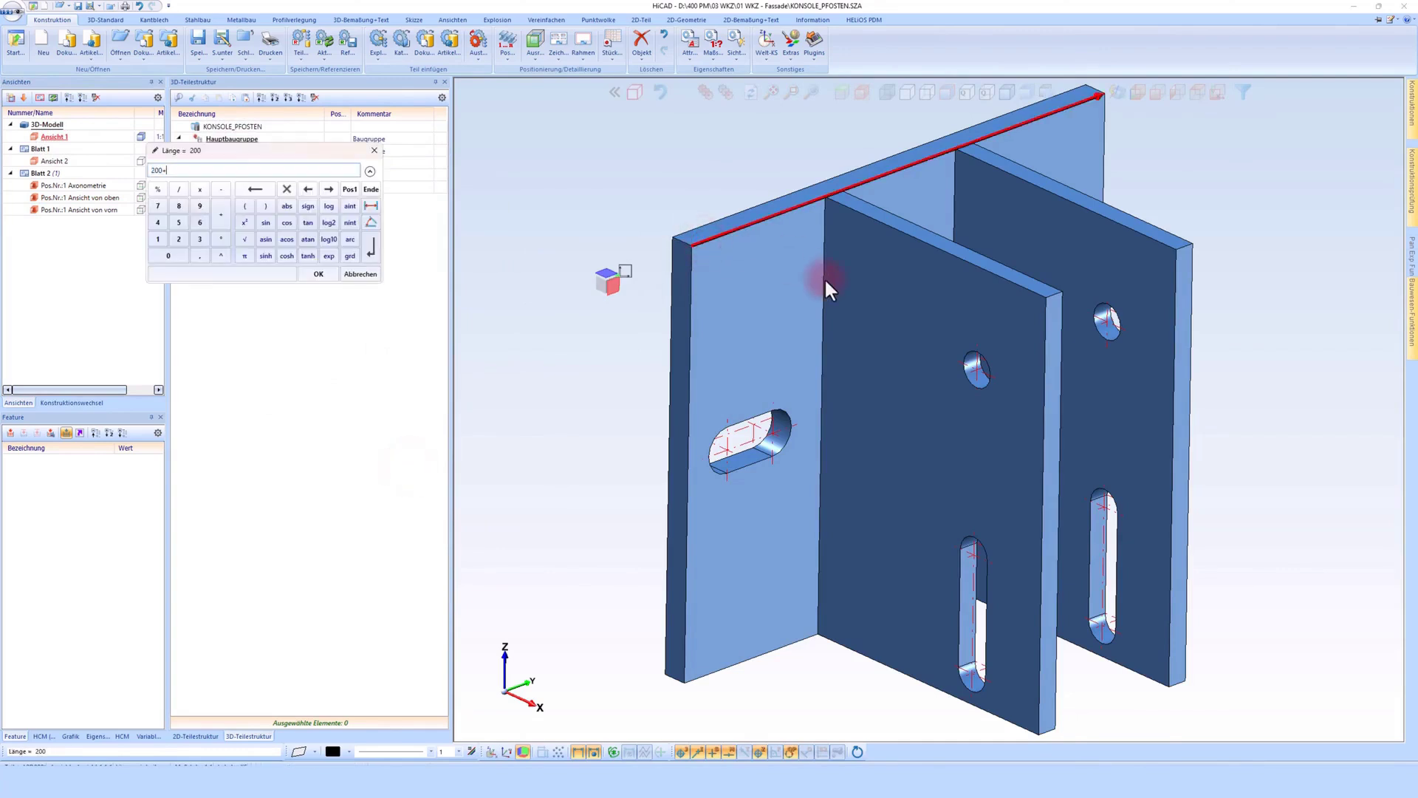
{"action": "key", "text": "Return"}
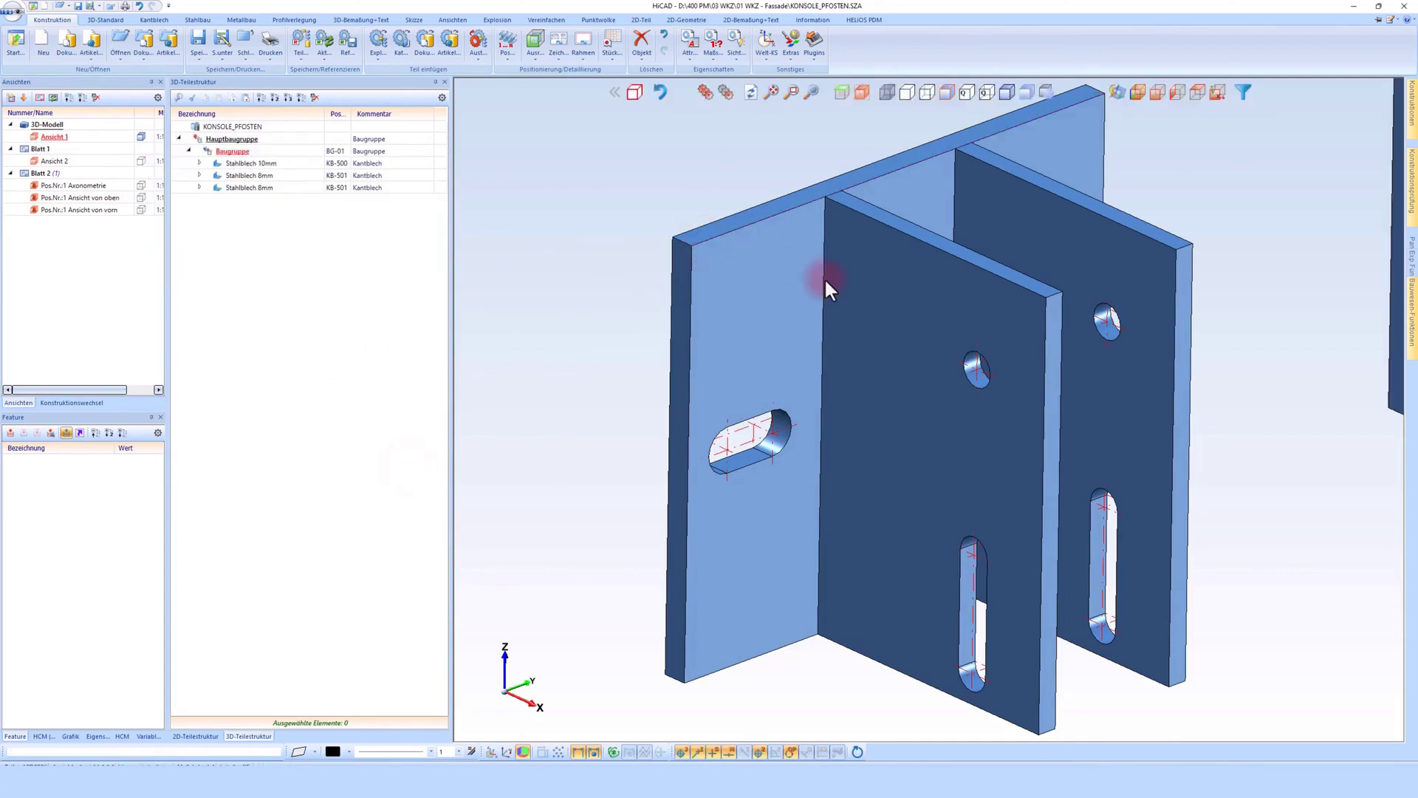
{"action": "scroll", "coordinate": [659, 311], "scroll_direction": "down", "scroll_amount": 5}
{"action": "scroll", "coordinate": [665, 325], "scroll_direction": "down", "scroll_amount": 2}
{"action": "scroll", "coordinate": [887, 239], "scroll_direction": "up", "scroll_amount": 2}
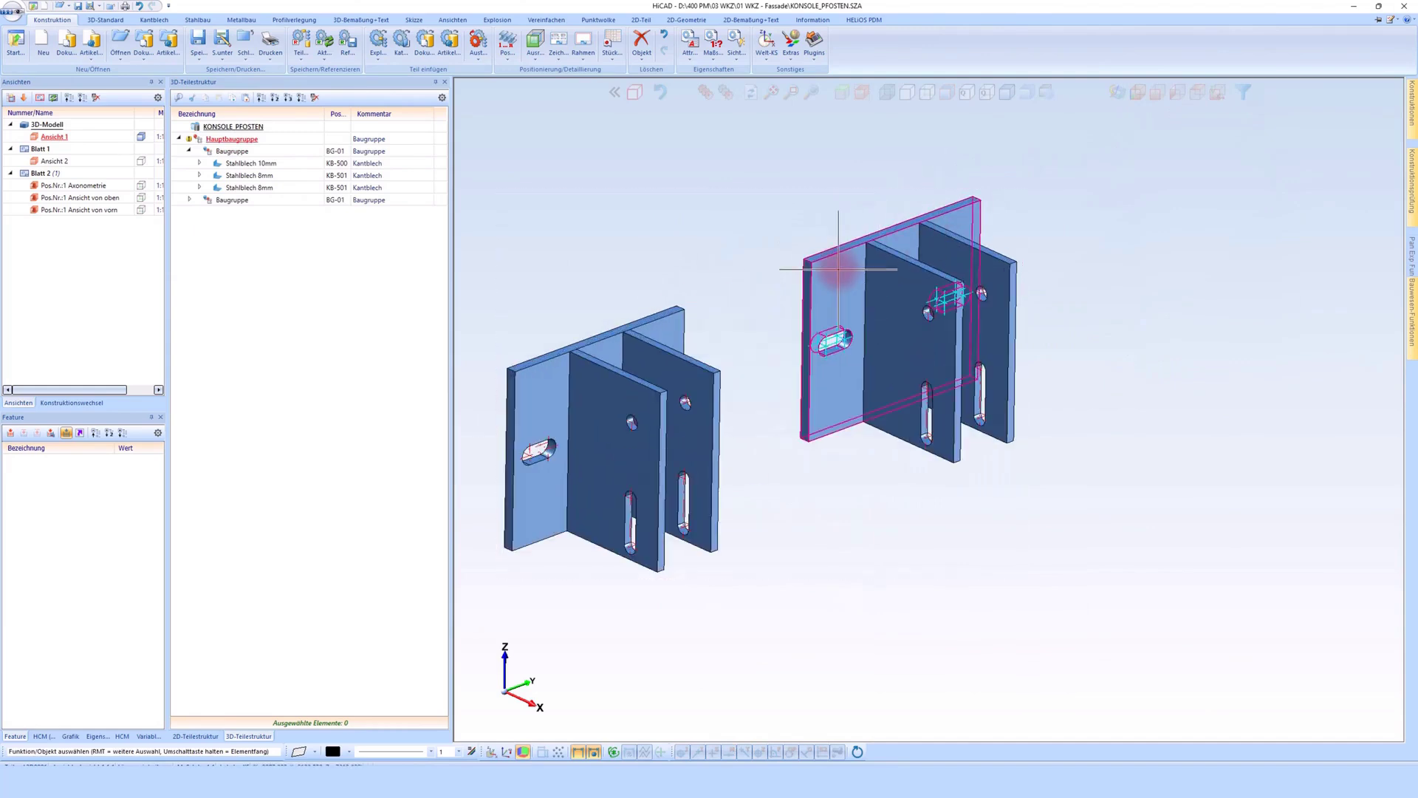
- Set the copied assembly's usage type to Kantblech-Baugruppe in its part attributes and confirm
{"action": "double_click", "coordinate": [234, 201]}
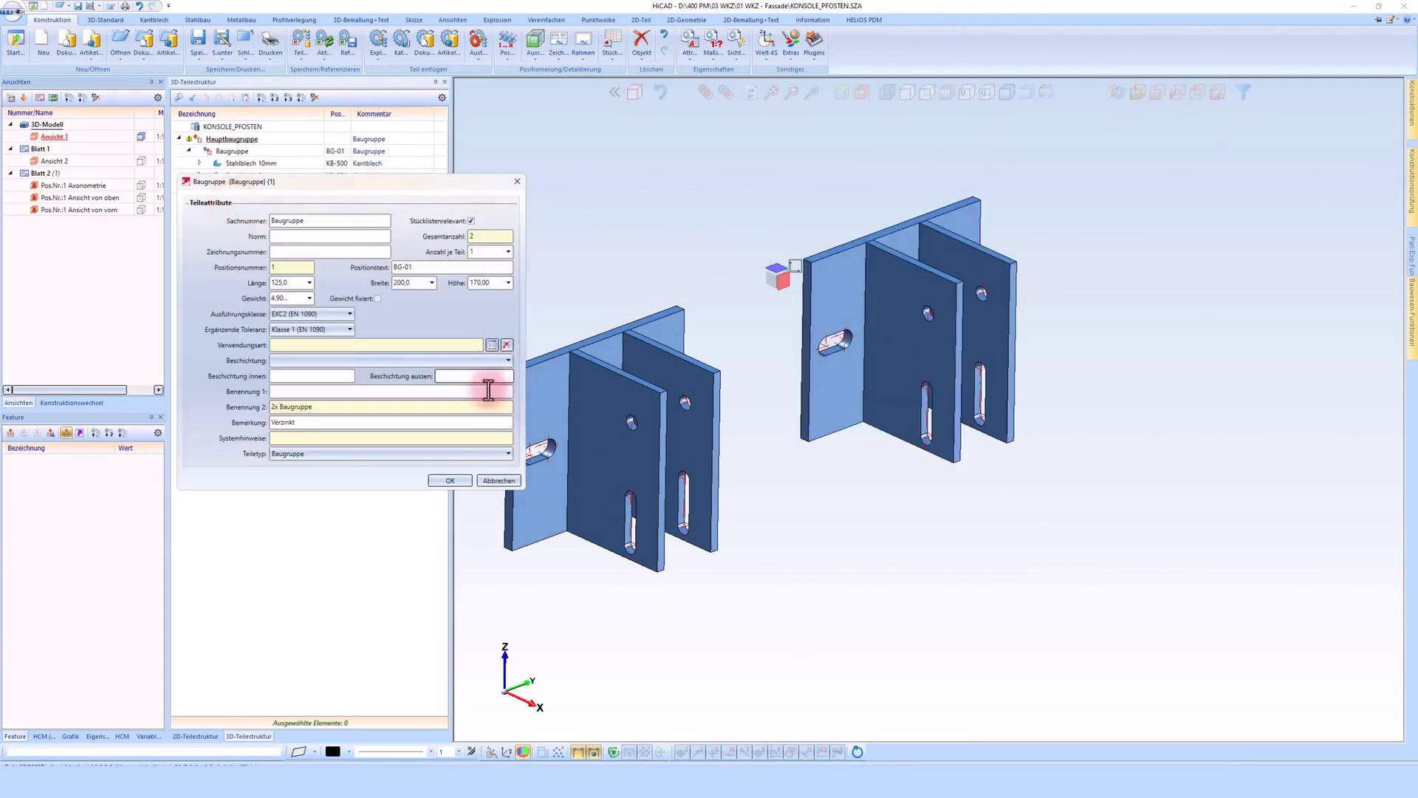
{"action": "left_click", "coordinate": [492, 345]}
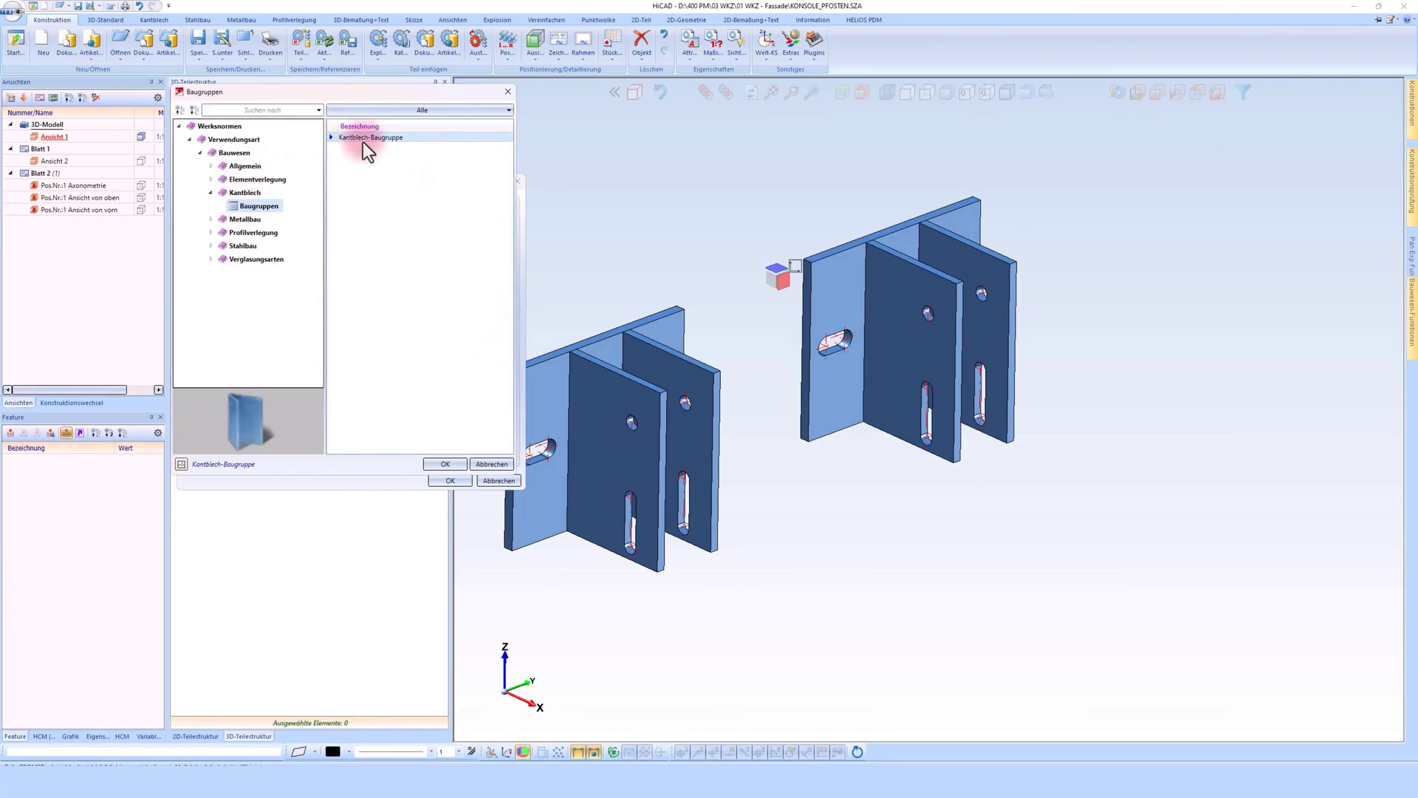
{"action": "left_click", "coordinate": [444, 464]}
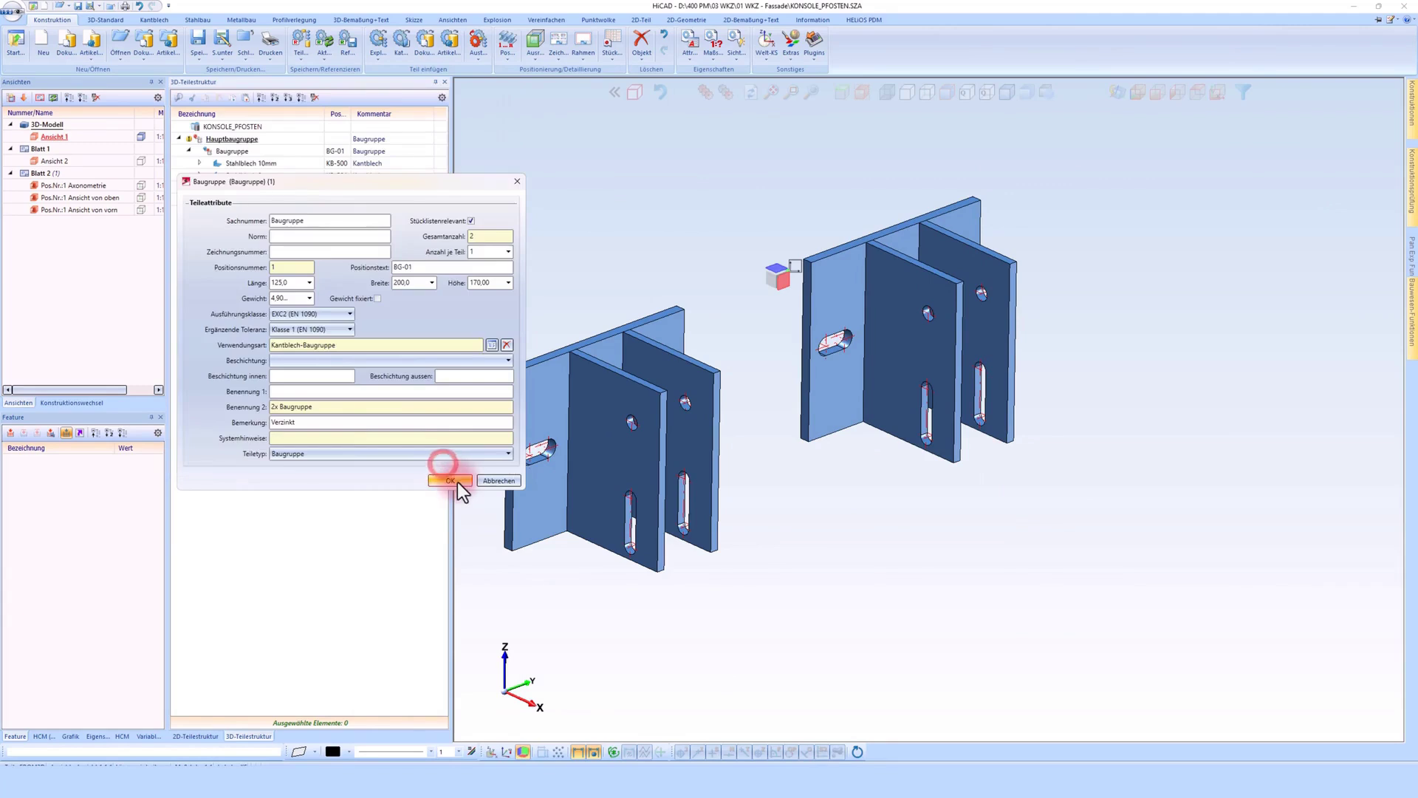
{"action": "left_click", "coordinate": [454, 480]}
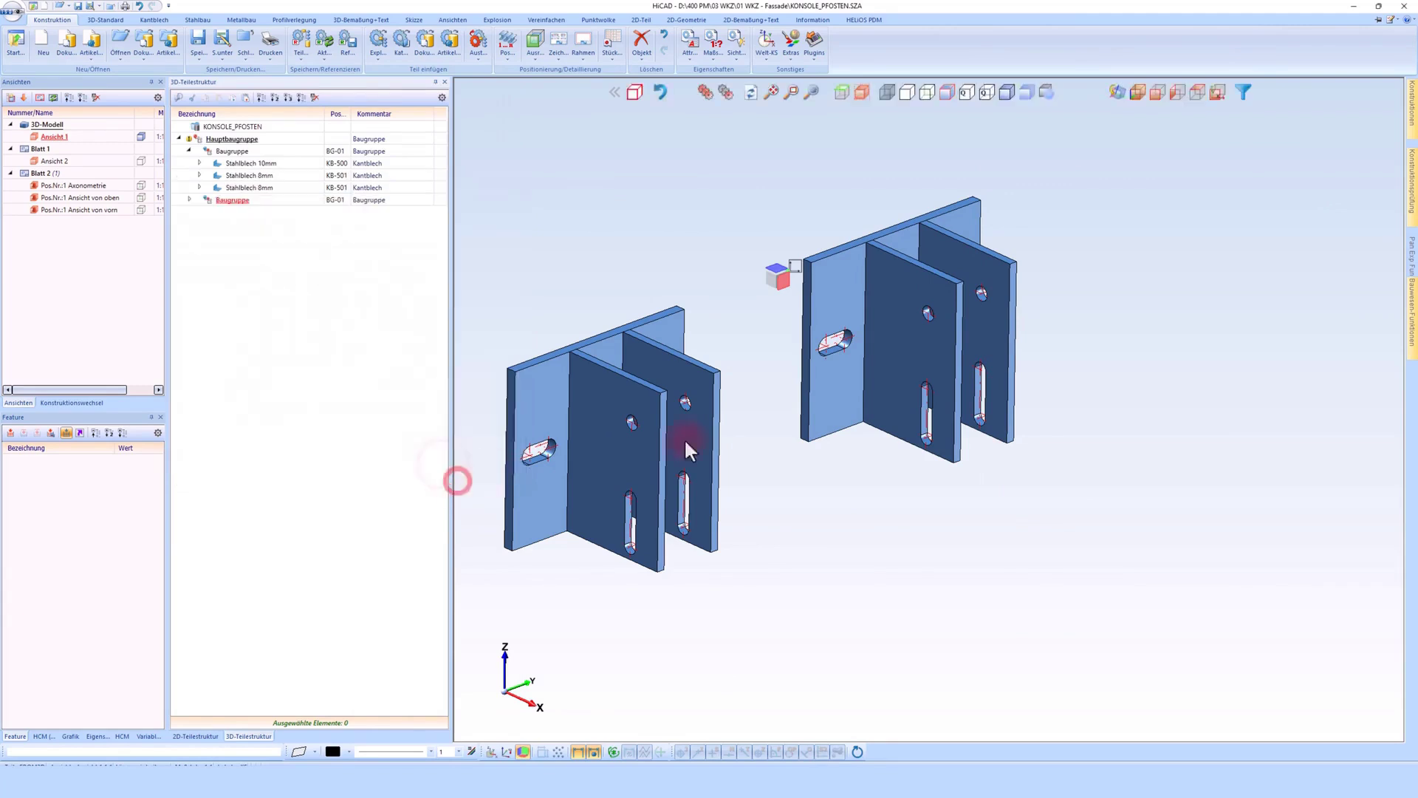
- Set the copied assembly's Teileausrichtung by picking a plane, then activate its 10 mm plate
{"action": "right_click", "coordinate": [222, 203]}
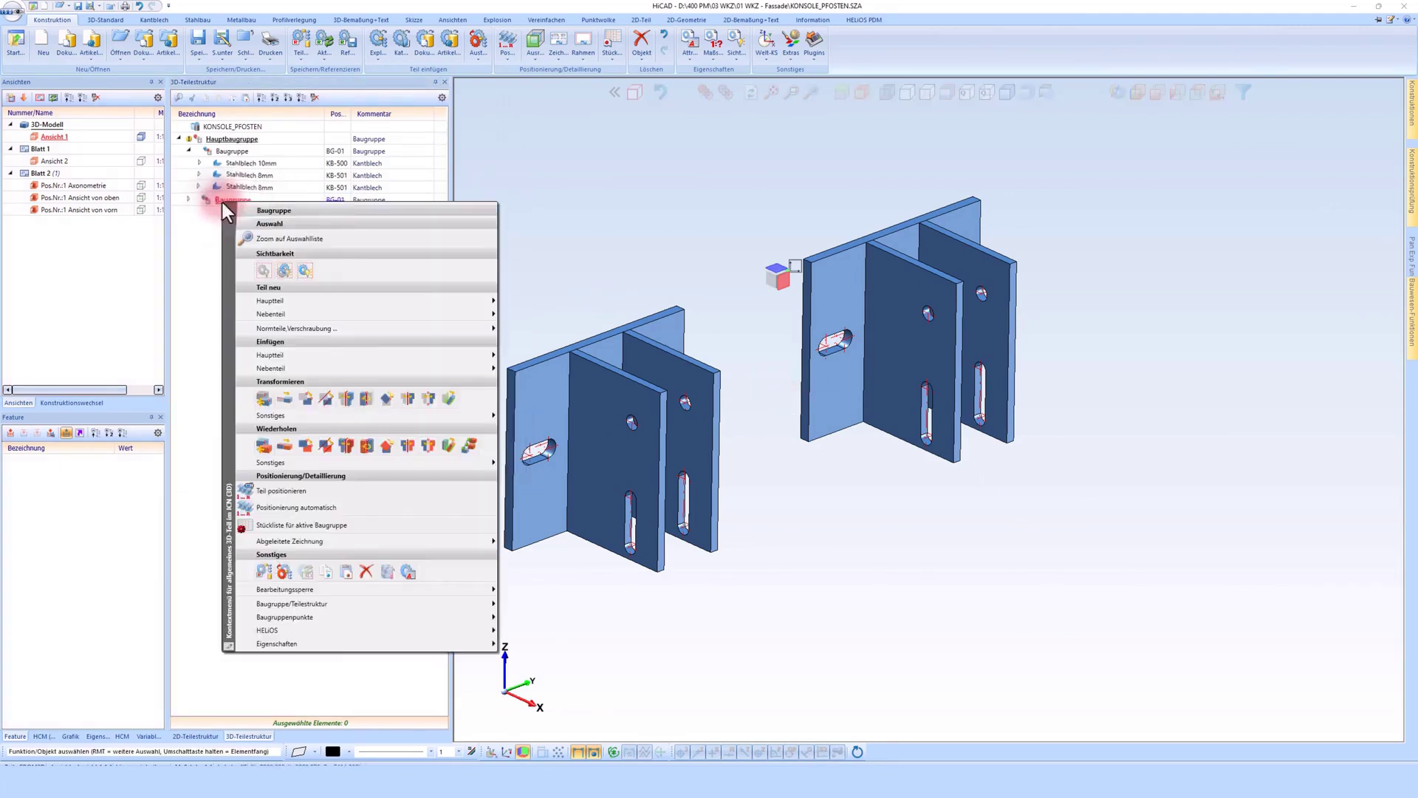
{"action": "left_click", "coordinate": [326, 646]}
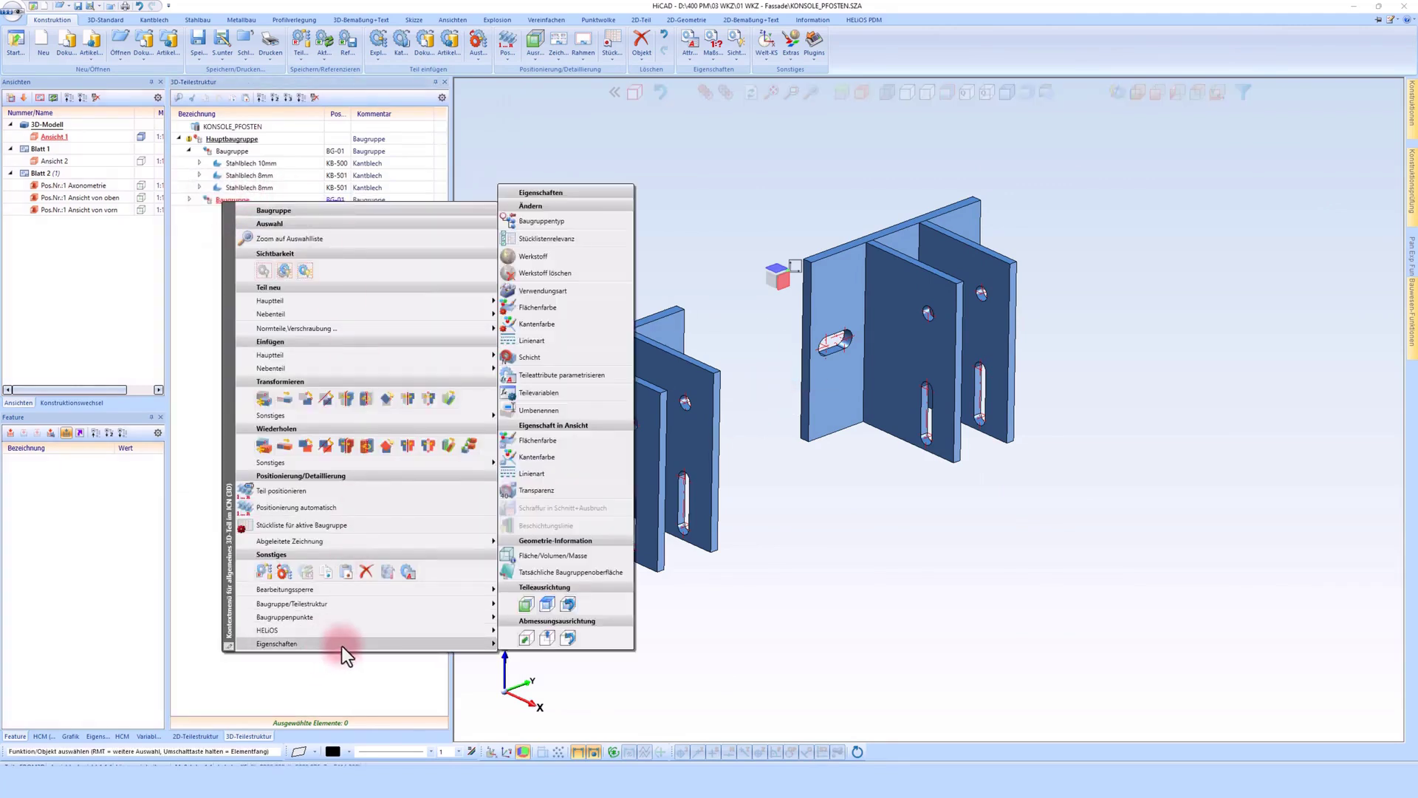
{"action": "left_click", "coordinate": [526, 604]}
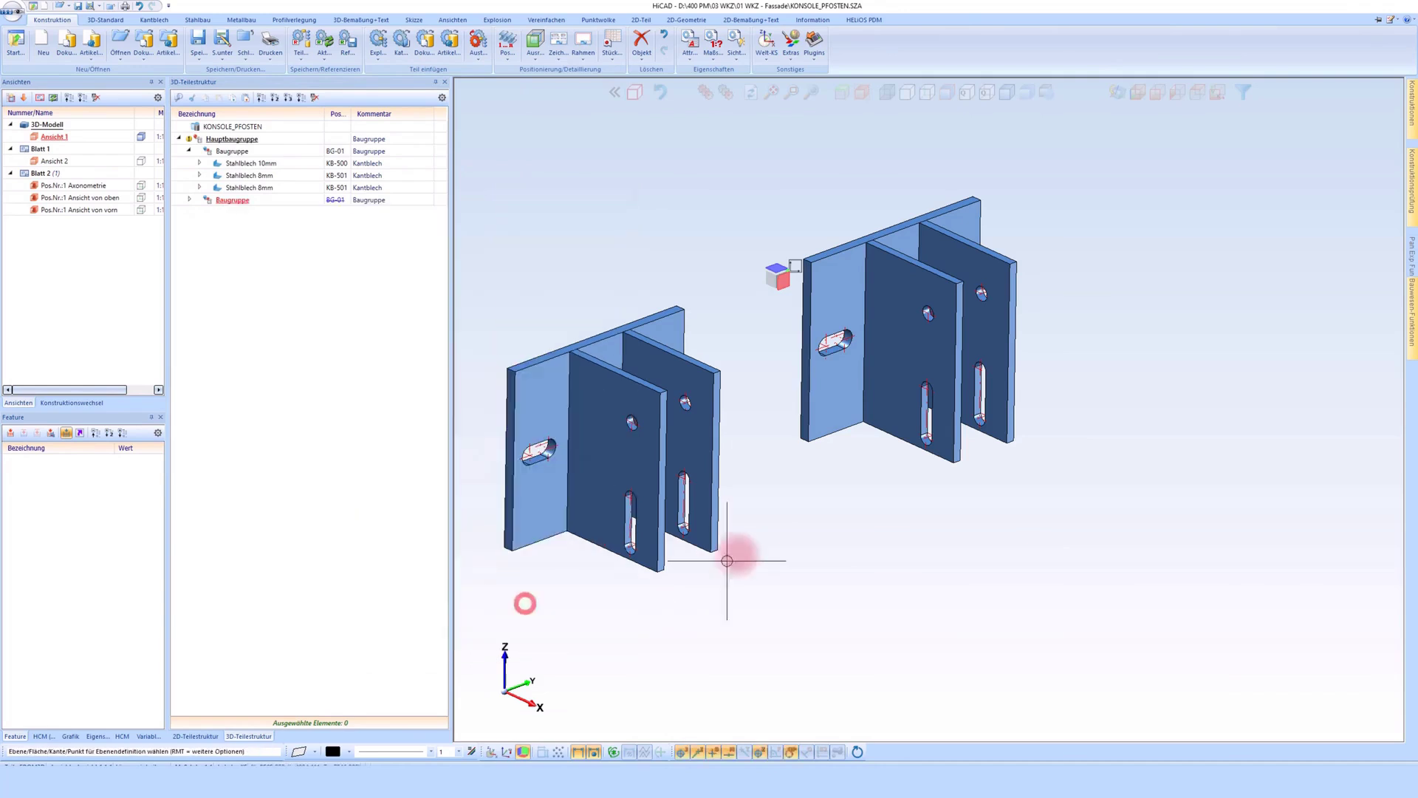
{"action": "left_click", "coordinate": [836, 419]}
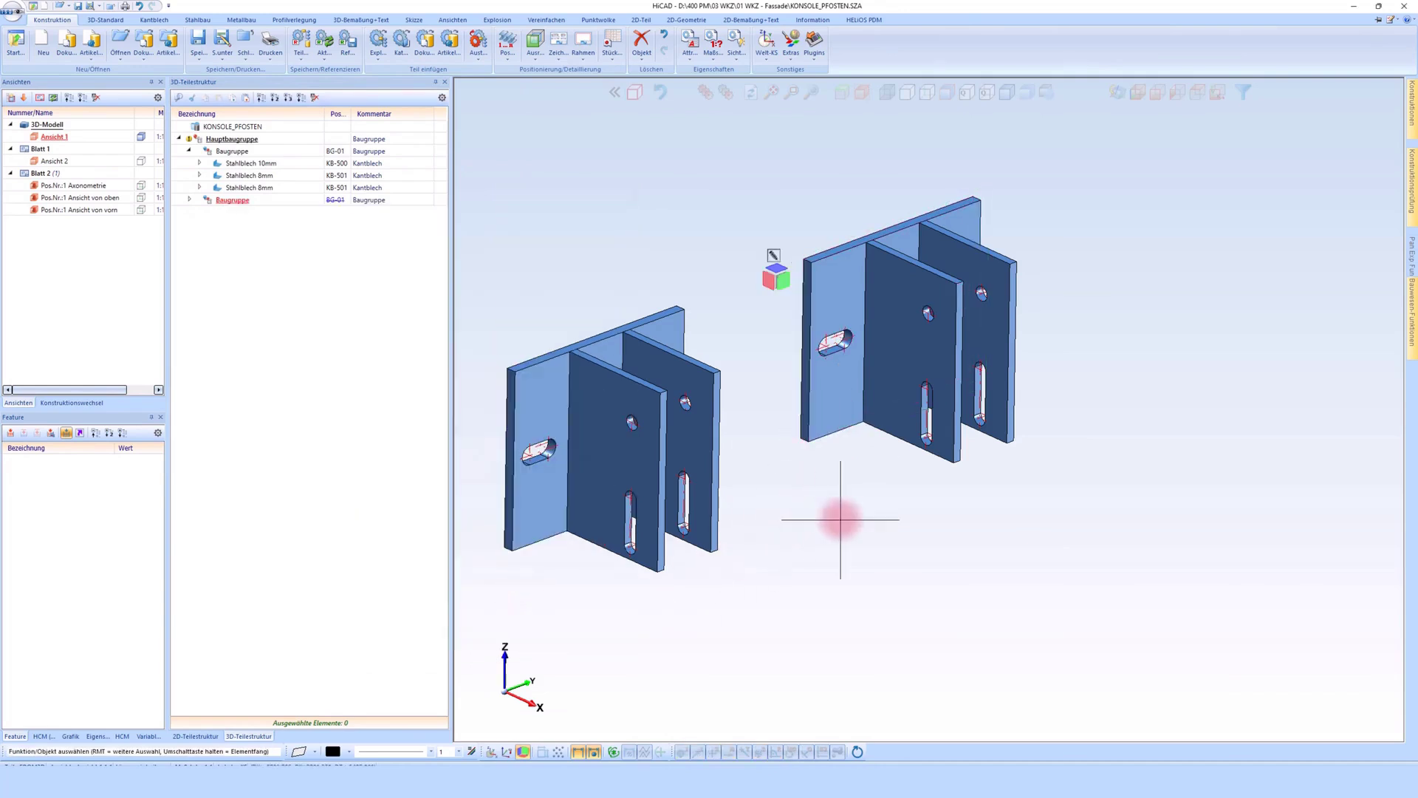
{"action": "double_click", "coordinate": [826, 300]}
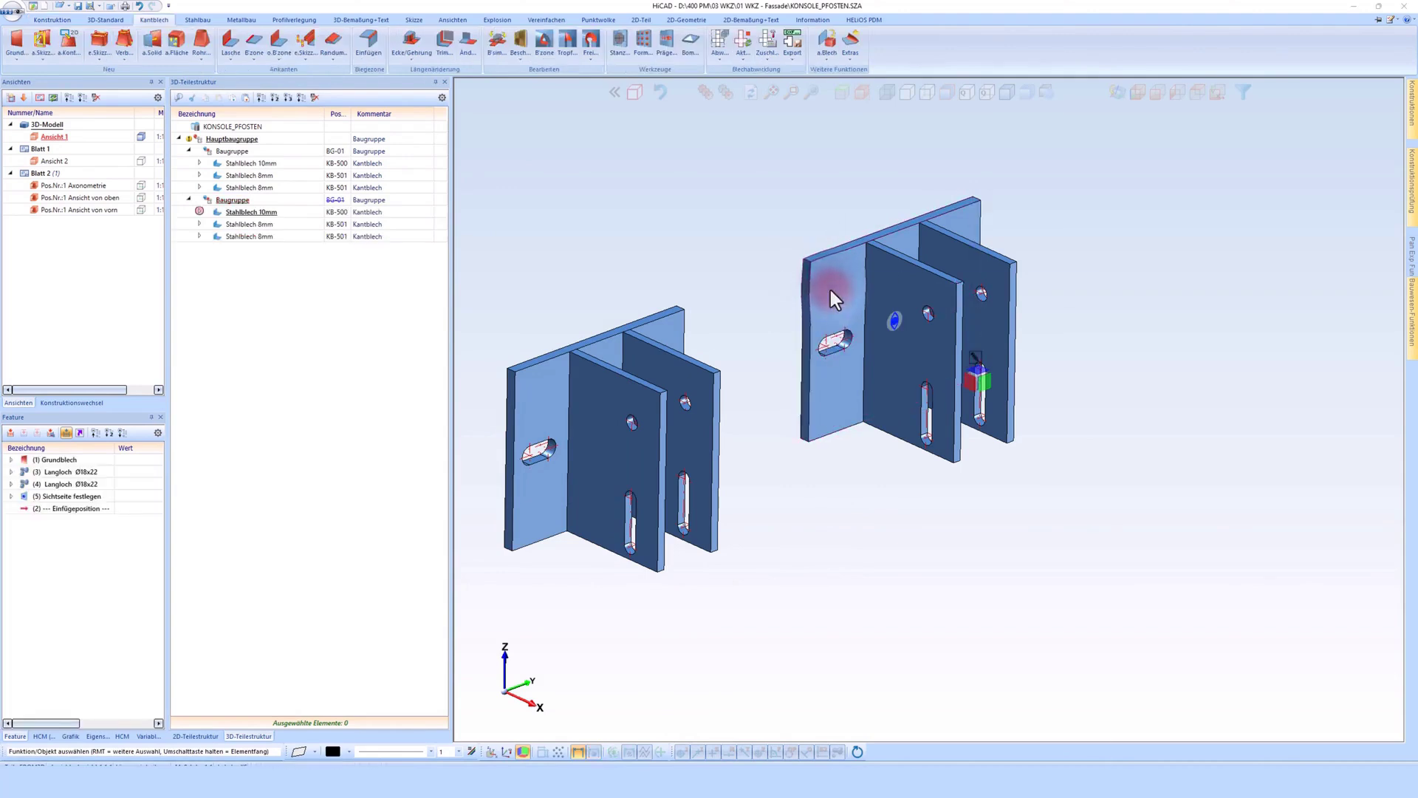
- Make the 10 mm plate the main part (Zu Hauptteil) and renumber the copied assembly to BG-02
{"action": "right_click", "coordinate": [830, 289]}
{"action": "mouse_move", "coordinate": [900, 733]}
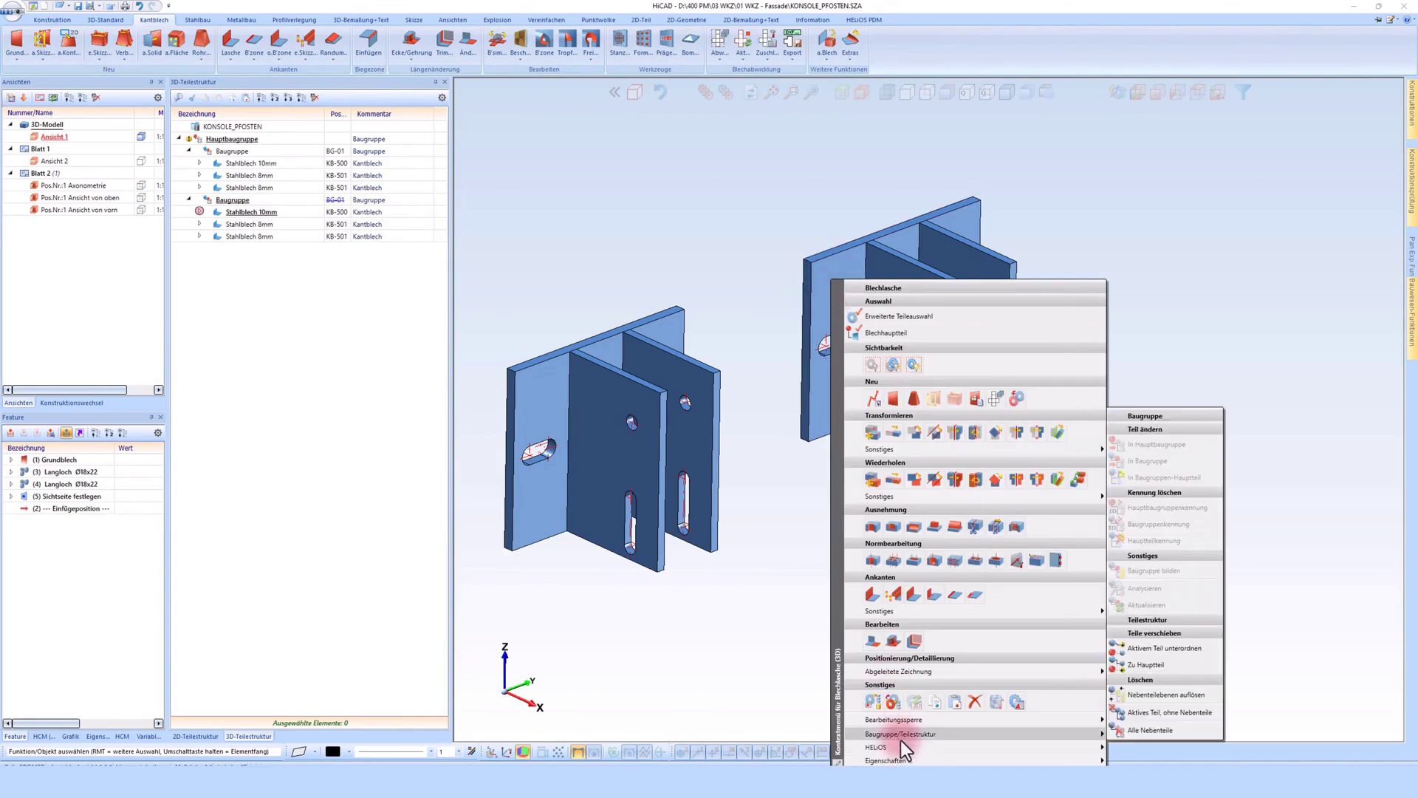
{"action": "left_click", "coordinate": [1170, 316]}
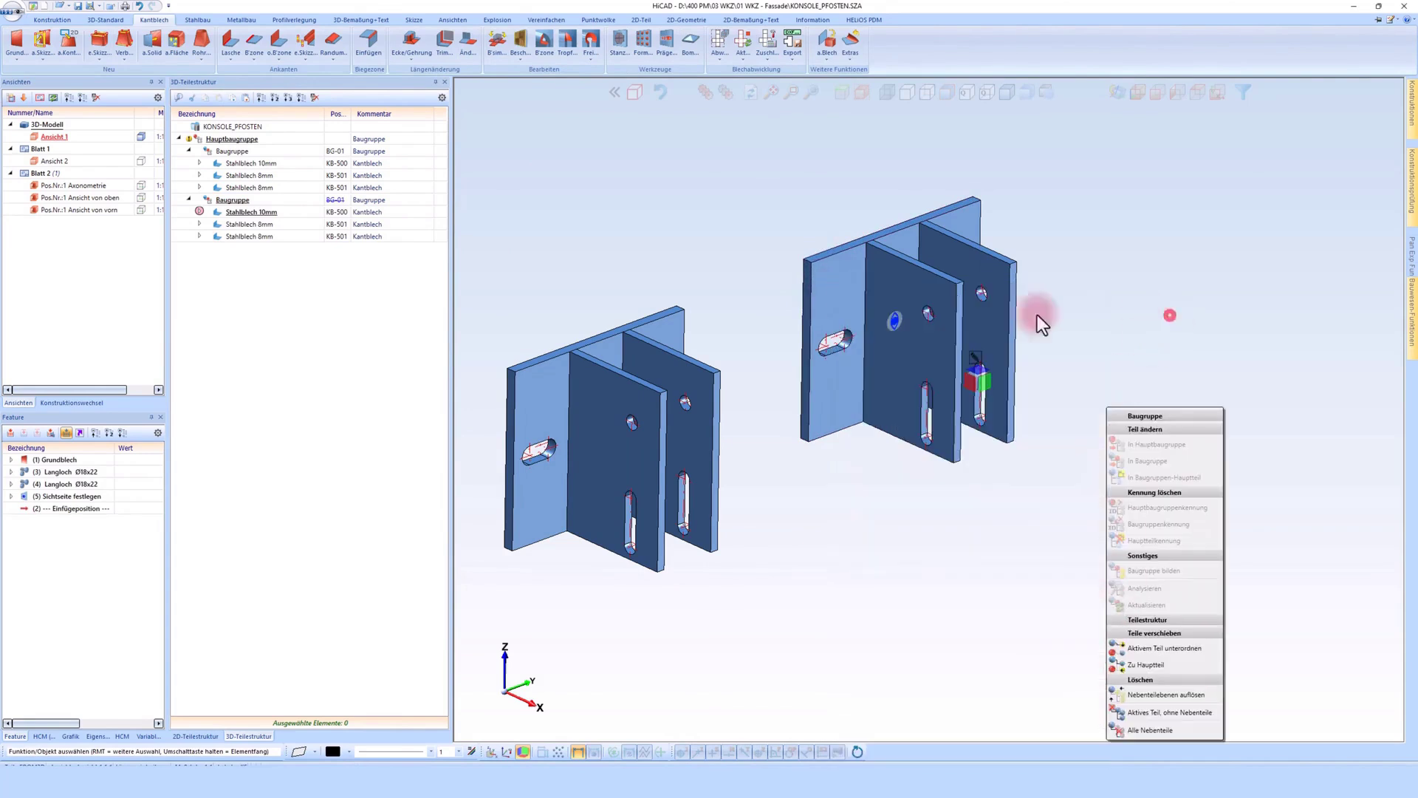
{"action": "right_click", "coordinate": [820, 282]}
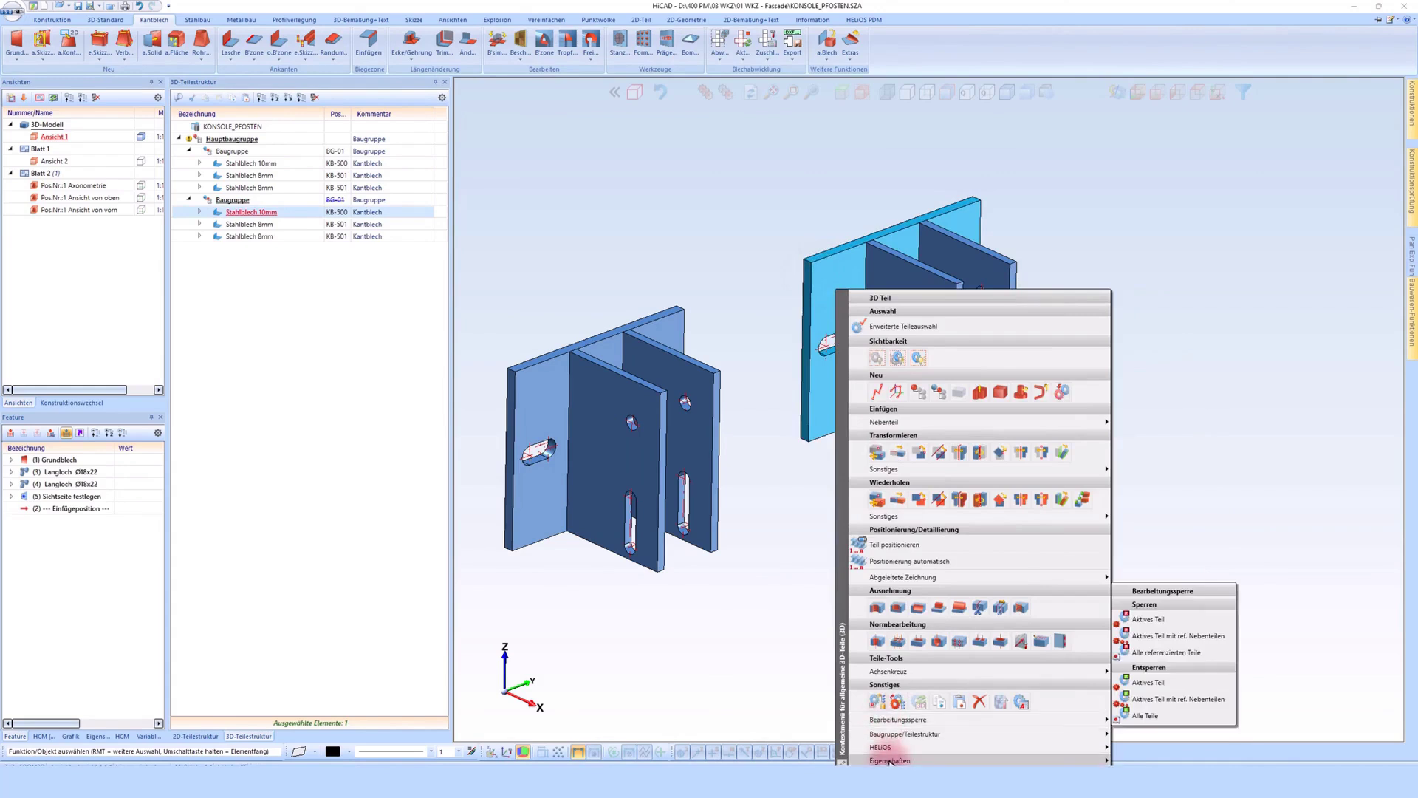
{"action": "mouse_move", "coordinate": [904, 733]}
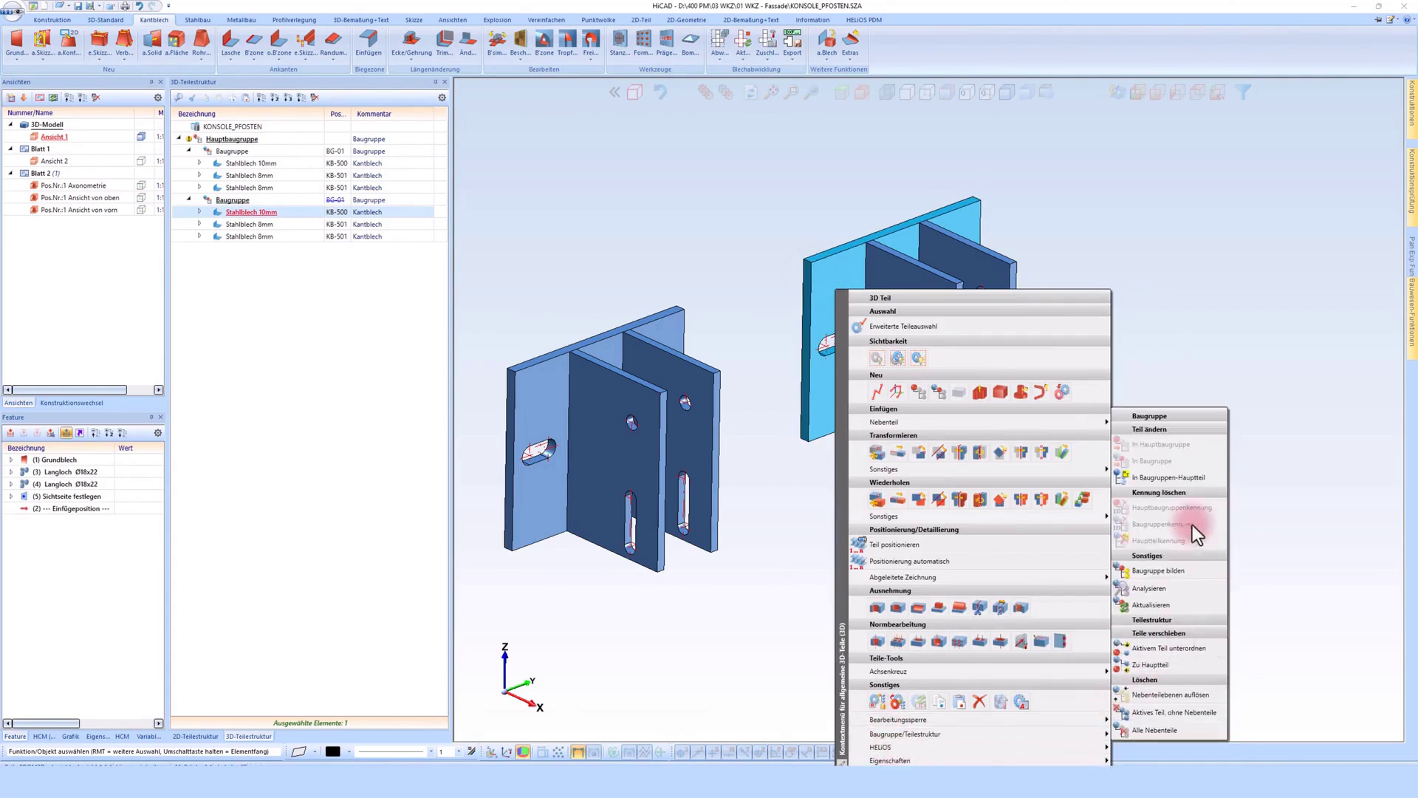
{"action": "left_click", "coordinate": [1160, 476]}
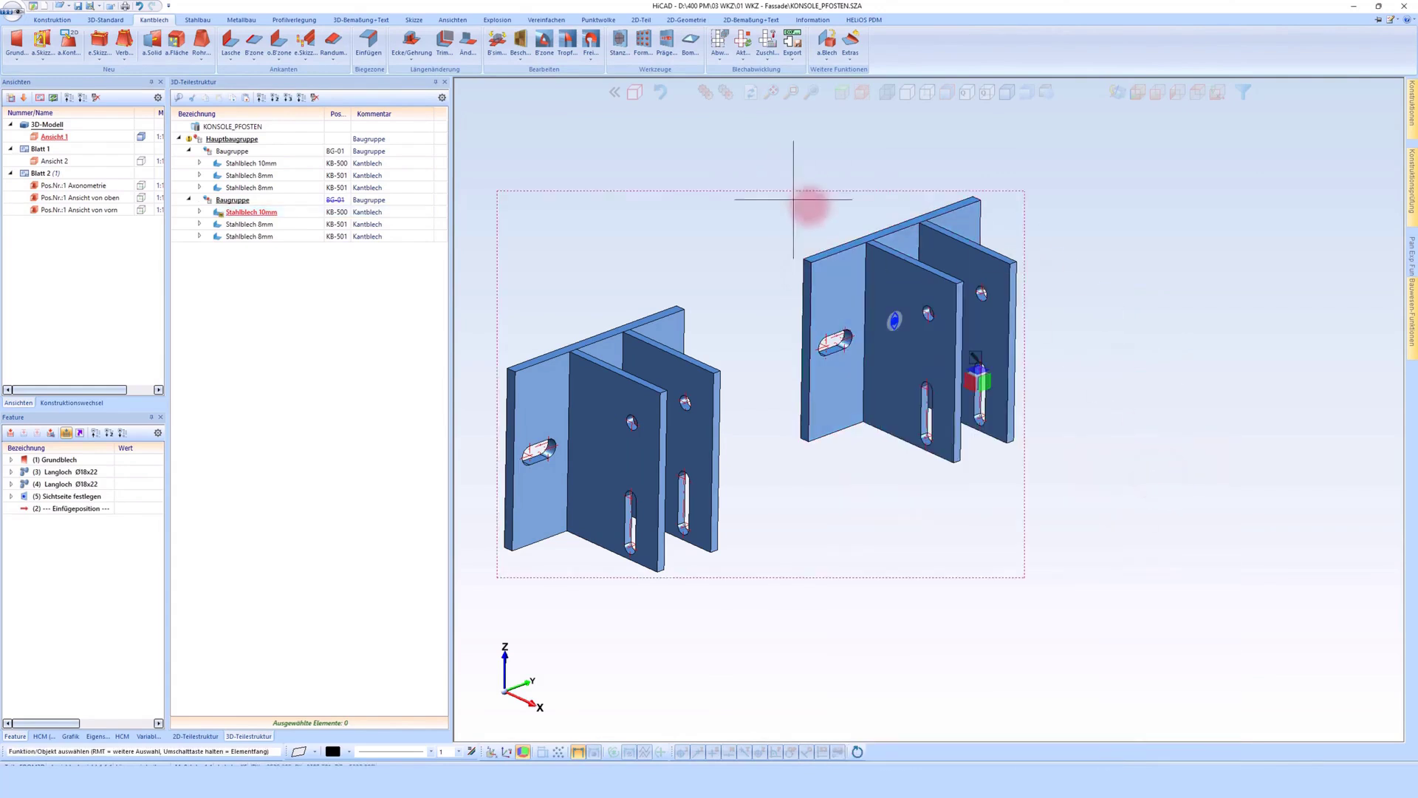
{"action": "left_click", "coordinate": [60, 20]}
{"action": "left_click", "coordinate": [508, 41]}
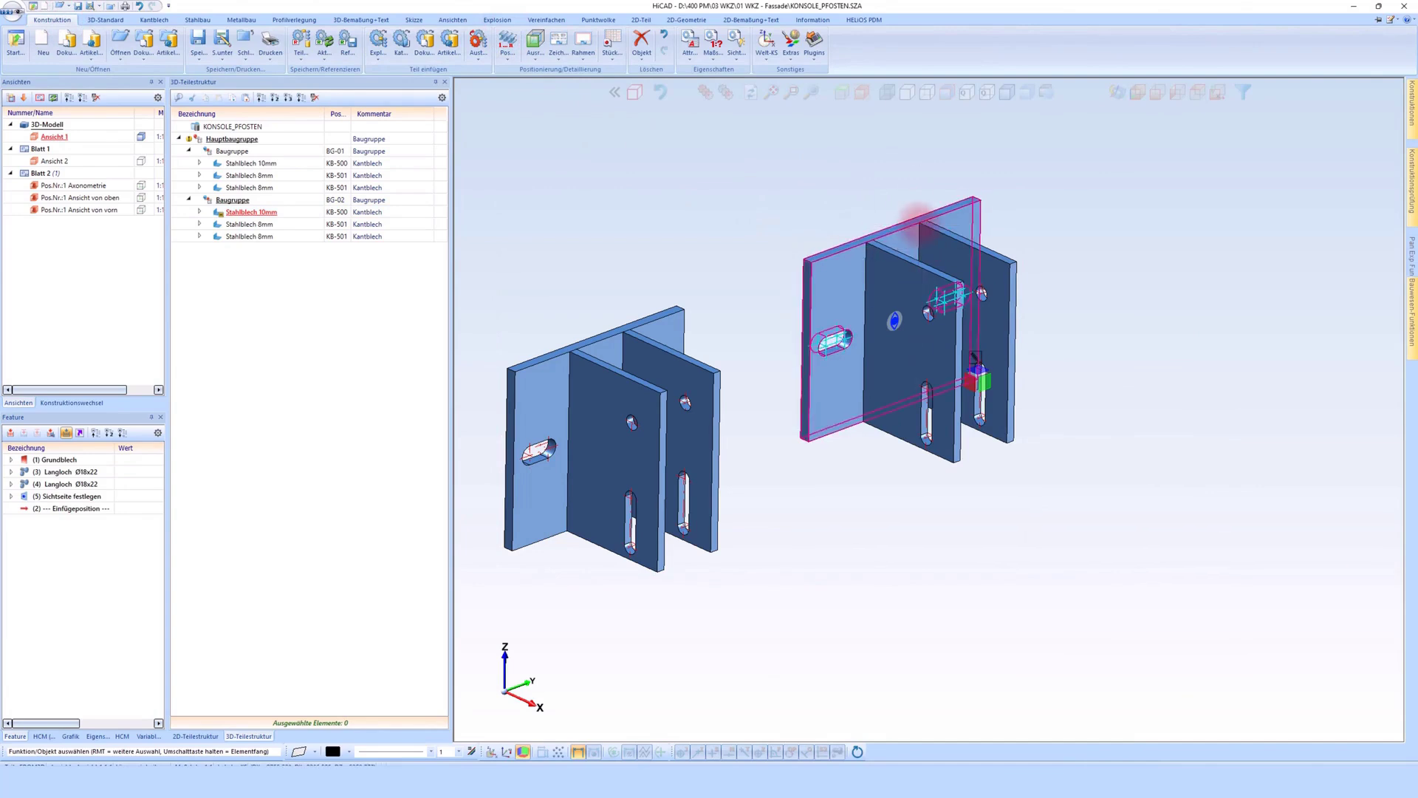
- Derive drawing sheet Blatt 3 with views and parts lists for assemblies Pos.1 and Pos.2, and inspect it
{"action": "right_click", "coordinate": [572, 192]}
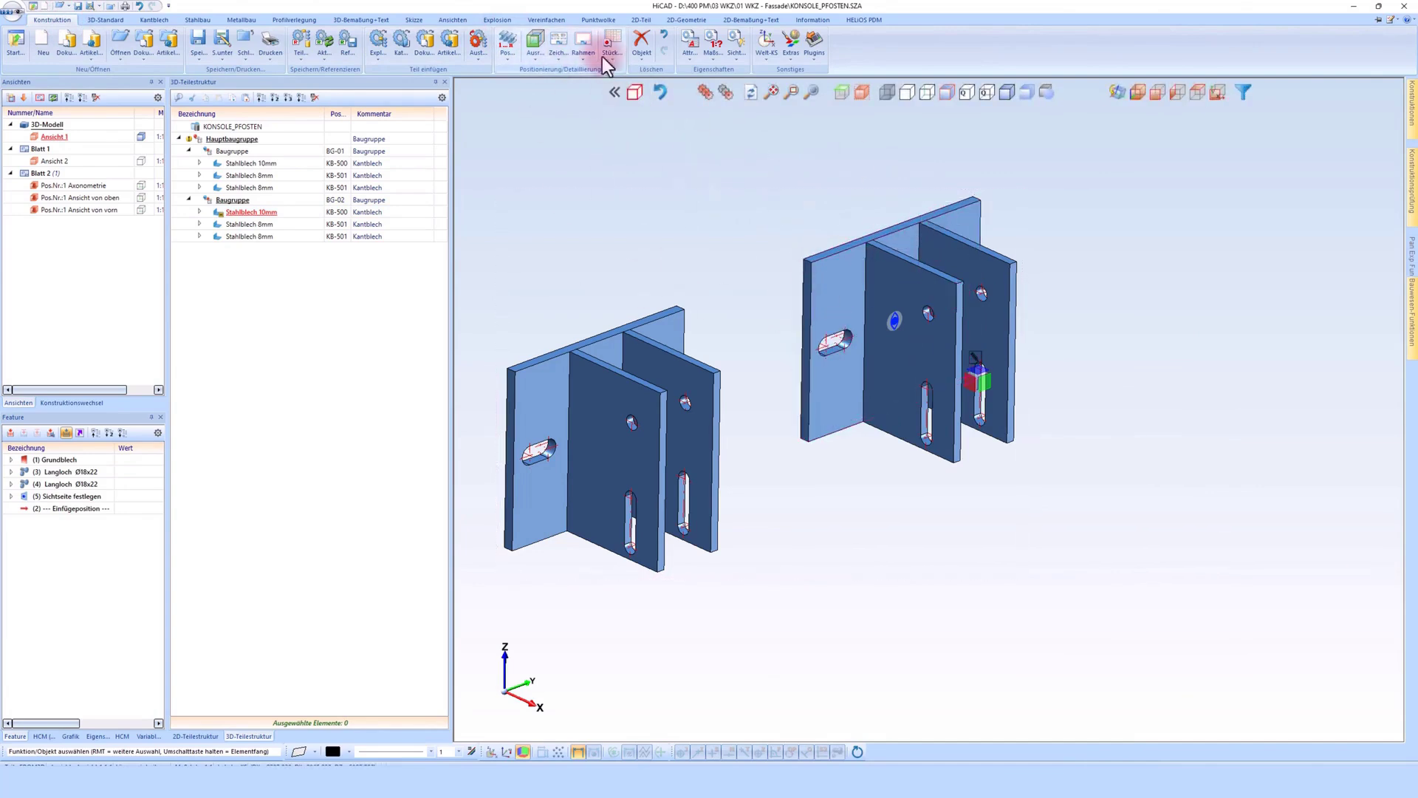
{"action": "left_click", "coordinate": [557, 45]}
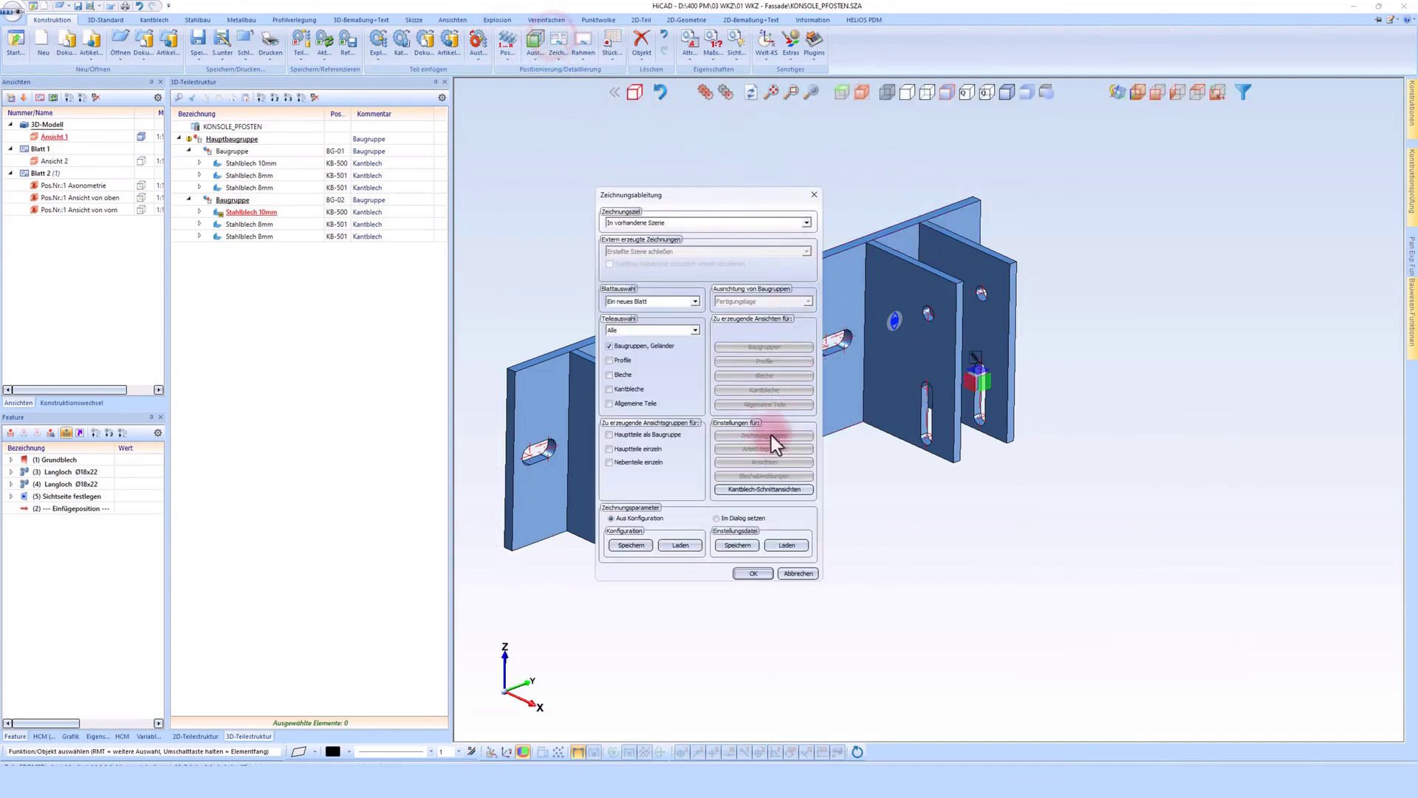
{"action": "left_click", "coordinate": [750, 575]}
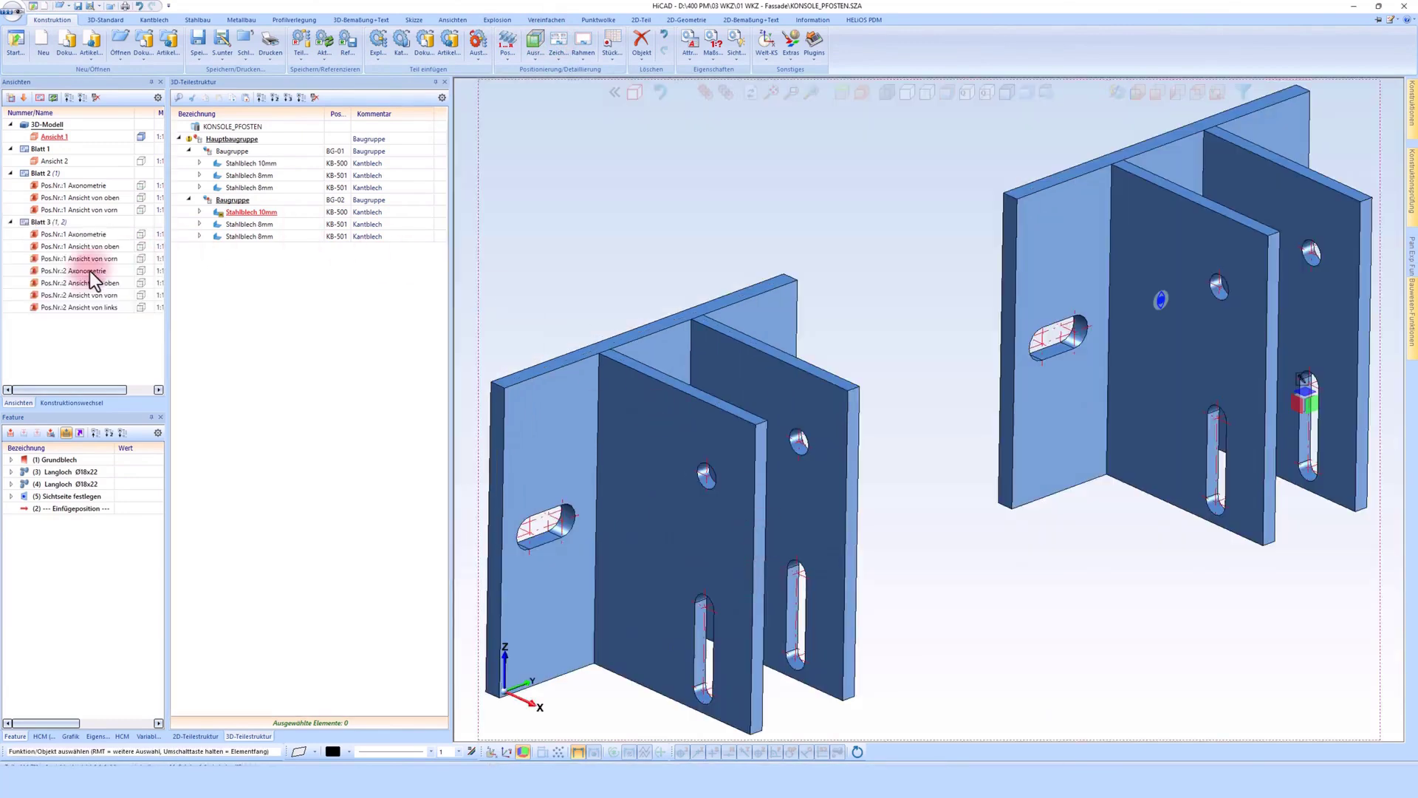
{"action": "left_click", "coordinate": [83, 274]}
{"action": "left_click", "coordinate": [685, 412]}
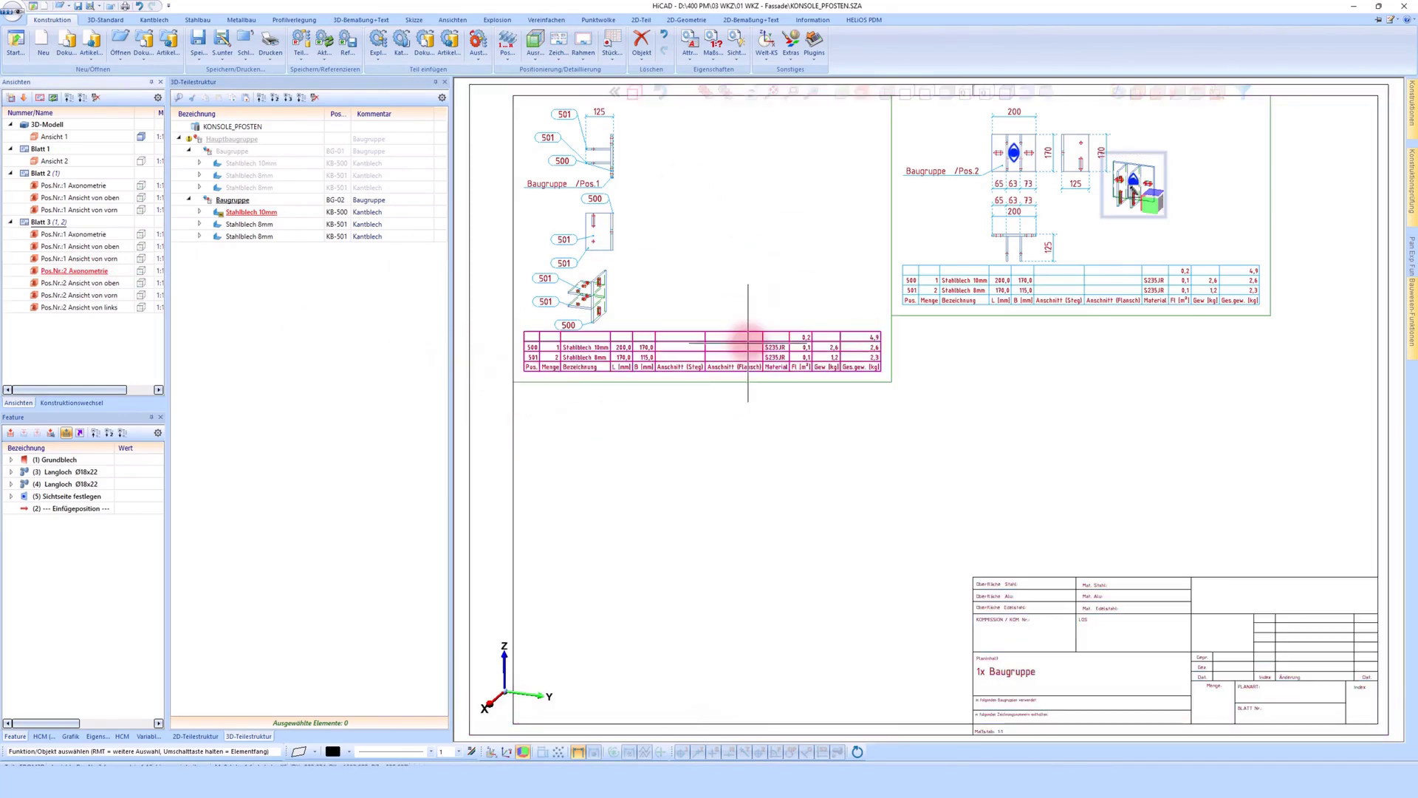
{"action": "scroll", "coordinate": [624, 122], "scroll_direction": "up", "scroll_amount": 1}
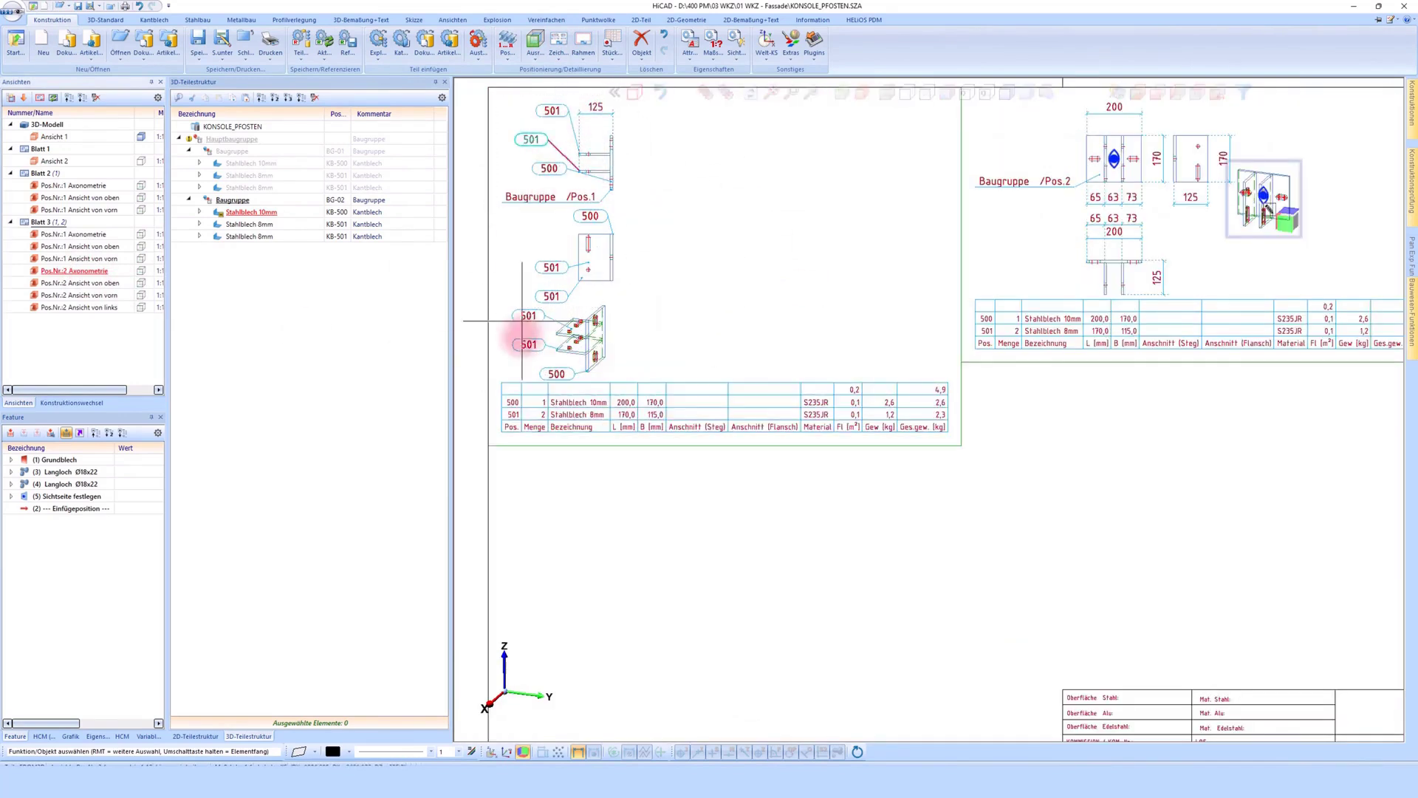
{"action": "scroll", "coordinate": [783, 244], "scroll_direction": "down", "scroll_amount": 1}
{"action": "scroll", "coordinate": [1114, 142], "scroll_direction": "up", "scroll_amount": 3}
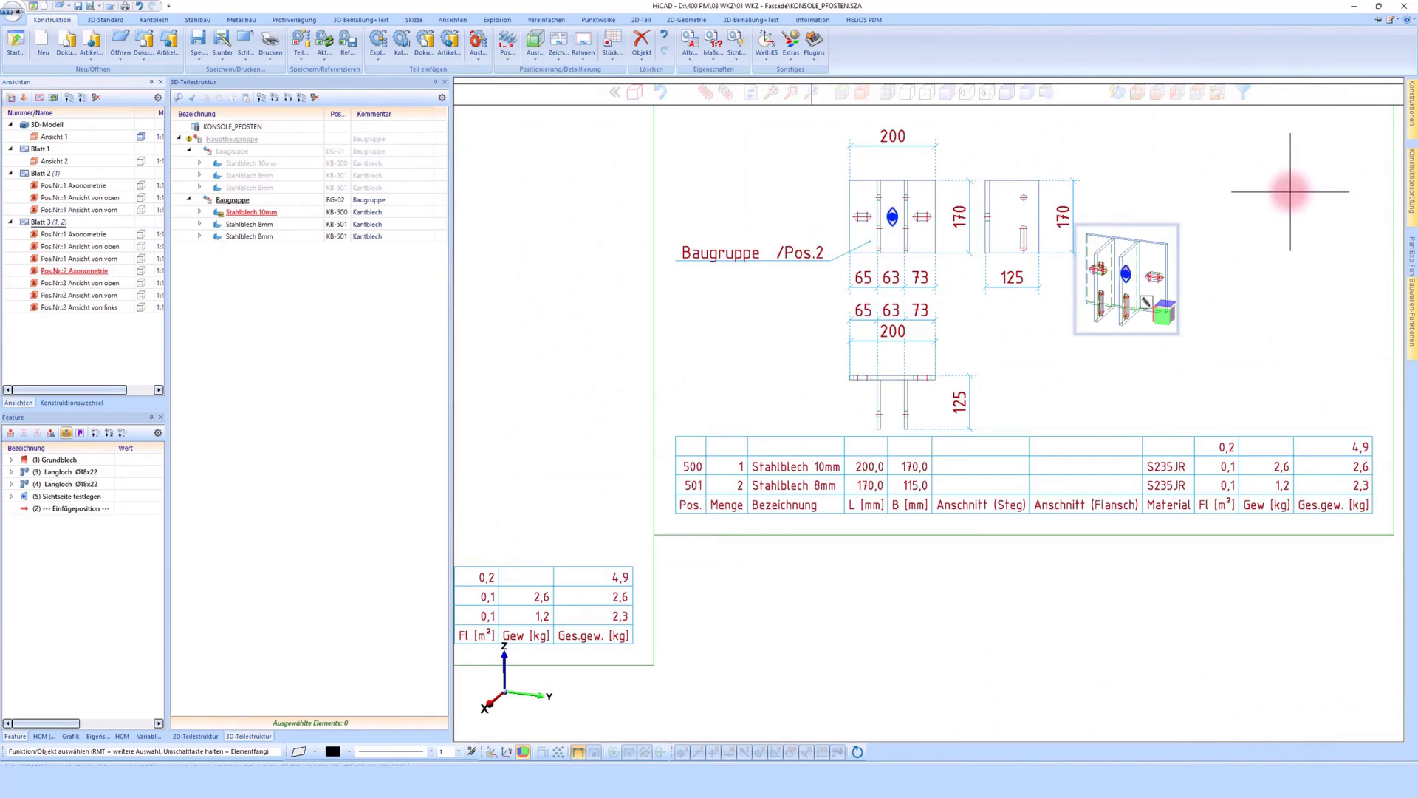
{"action": "double_click", "coordinate": [53, 136]}
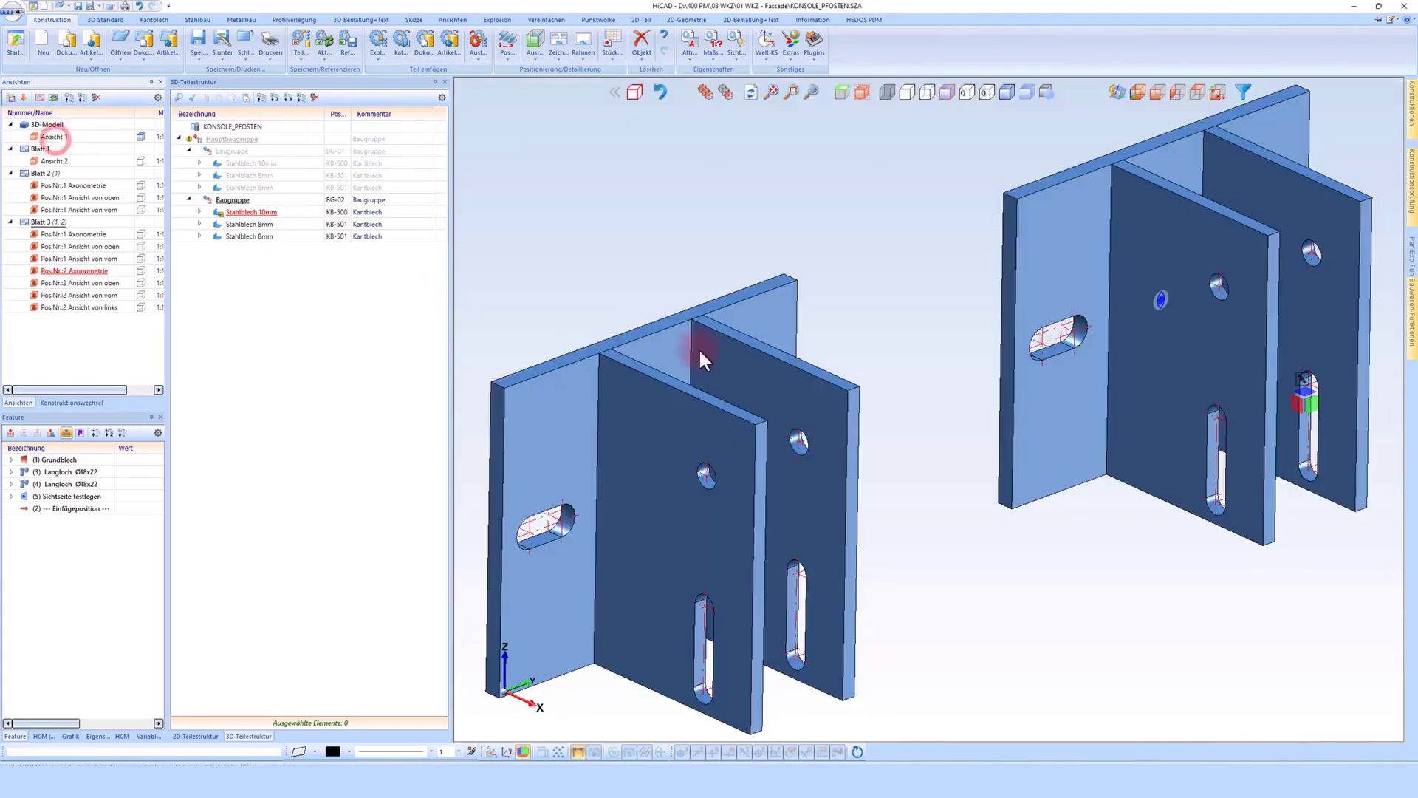